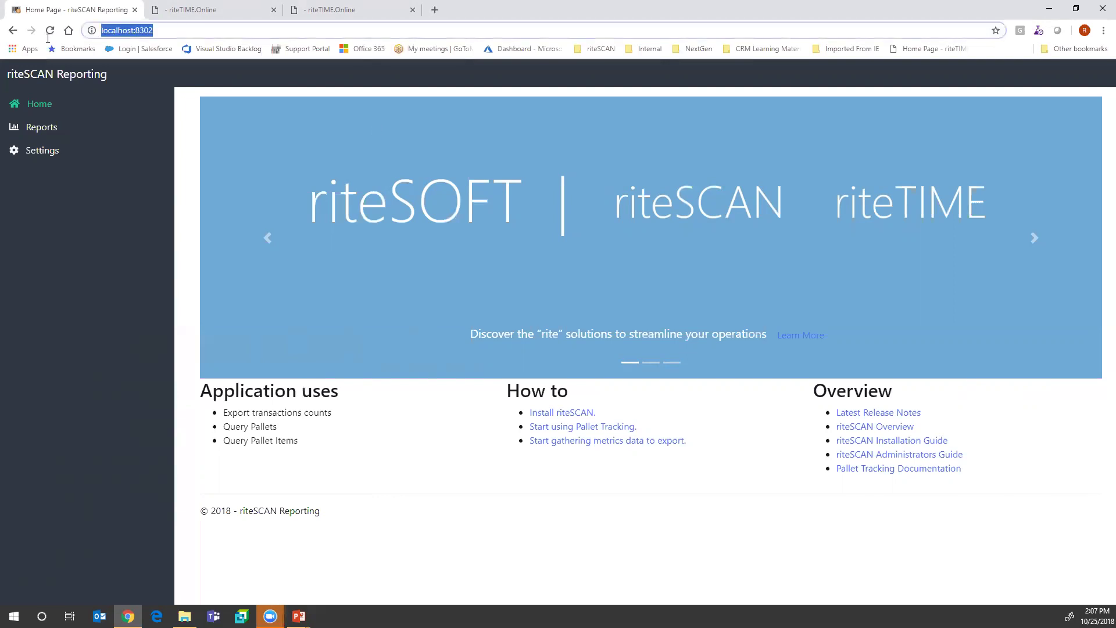
Open the reporting settings, check the web service URL and the company value, and save the settings.
{"action": "left_click", "coordinate": [160, 31]}
{"action": "left_click", "coordinate": [44, 152]}
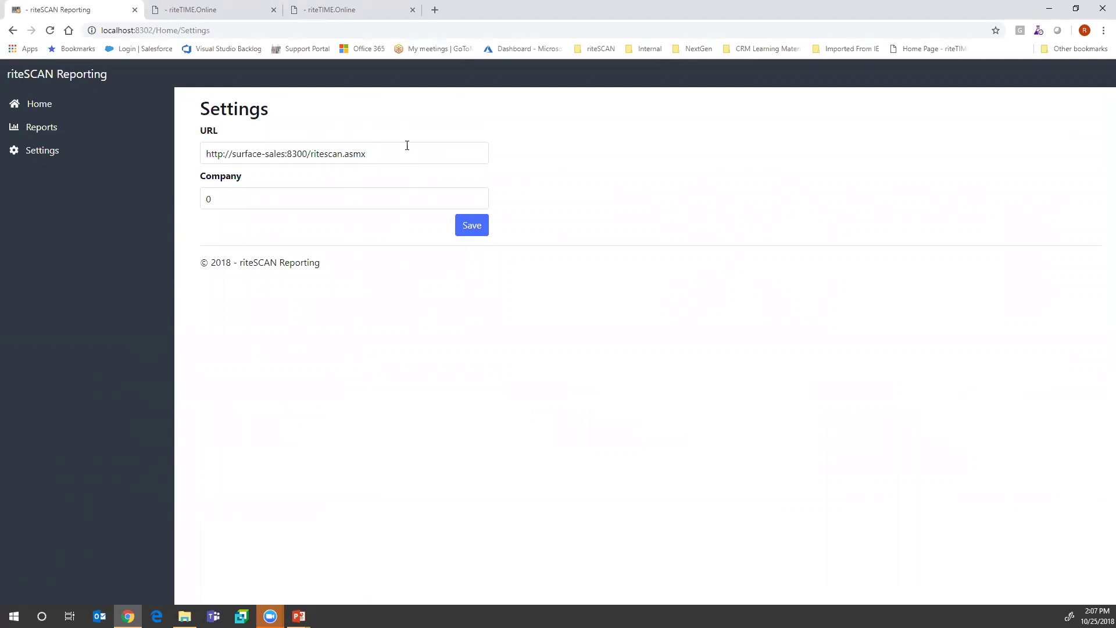
{"action": "left_click_drag", "start_coordinate": [394, 149], "coordinate": [191, 132]}
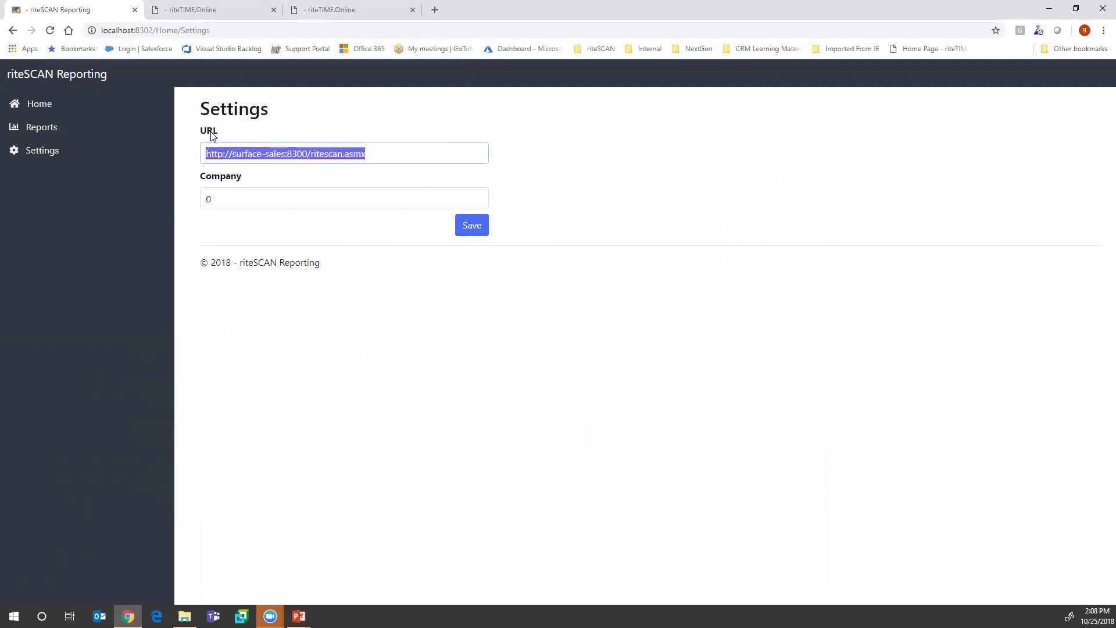
{"action": "left_click", "coordinate": [380, 154]}
{"action": "left_click_drag", "start_coordinate": [271, 203], "coordinate": [197, 207]}
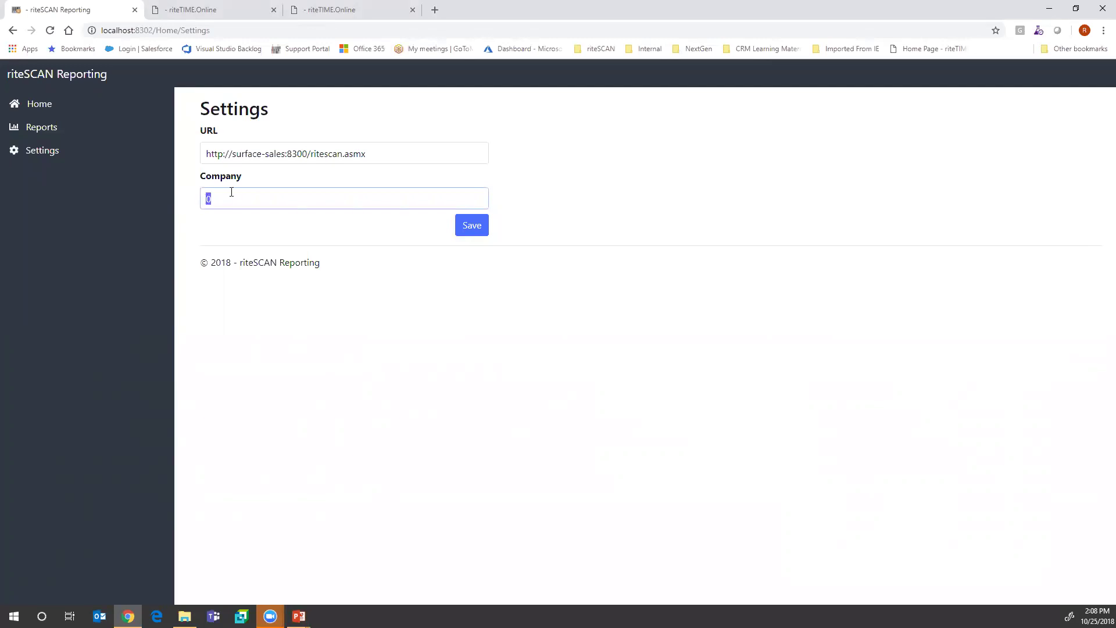
{"action": "left_click", "coordinate": [478, 229]}
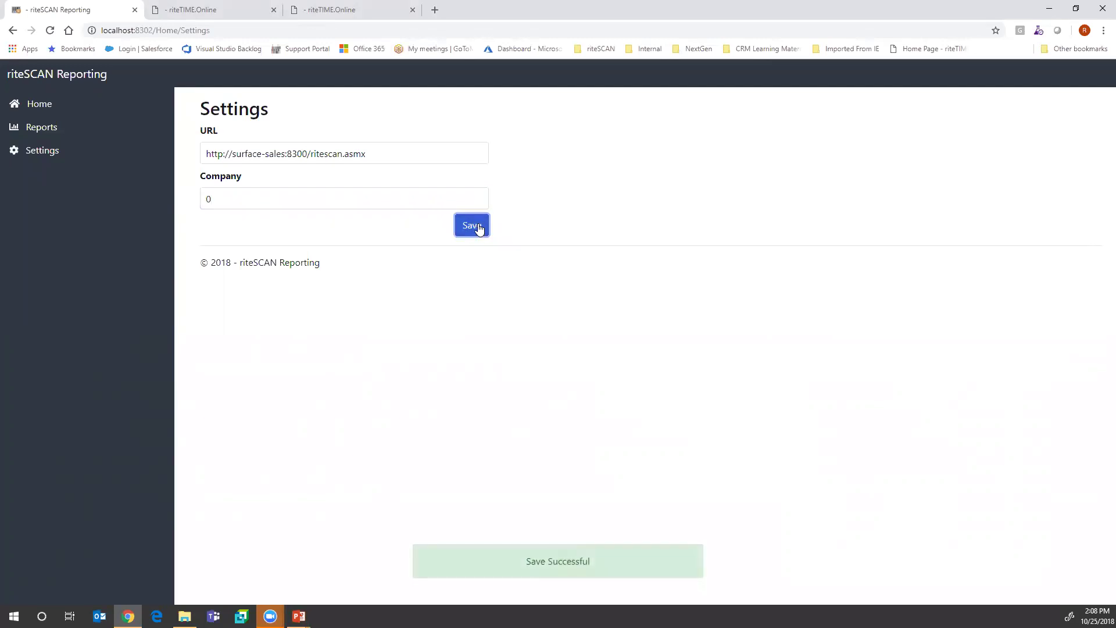
Open the Transactions report and inspect the pie chart slices by transaction type.
{"action": "left_click", "coordinate": [64, 133]}
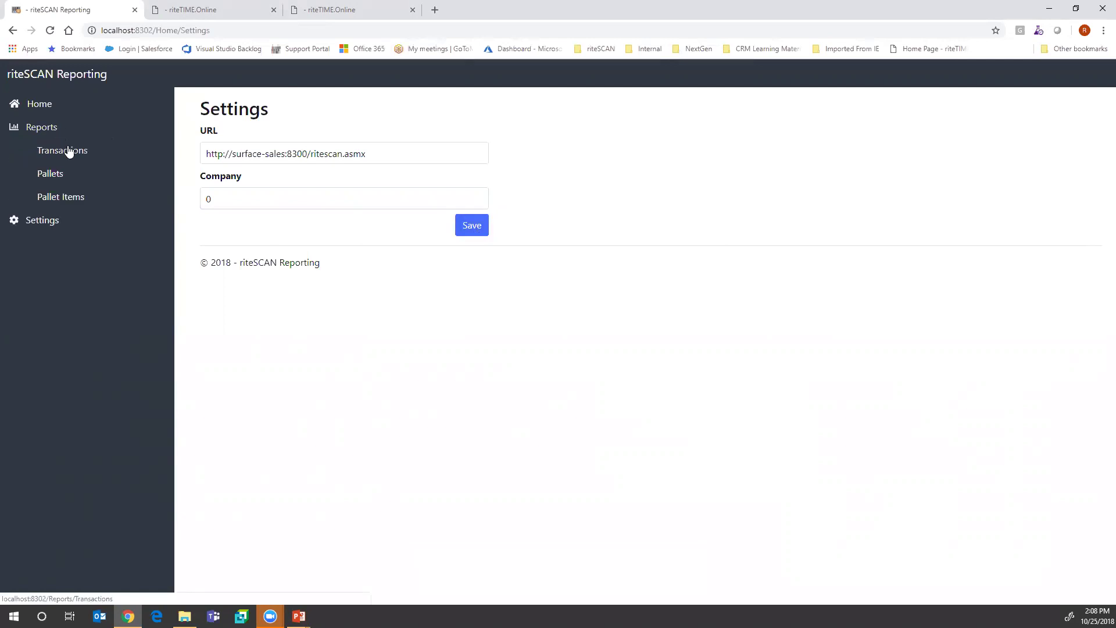
{"action": "left_click", "coordinate": [68, 152]}
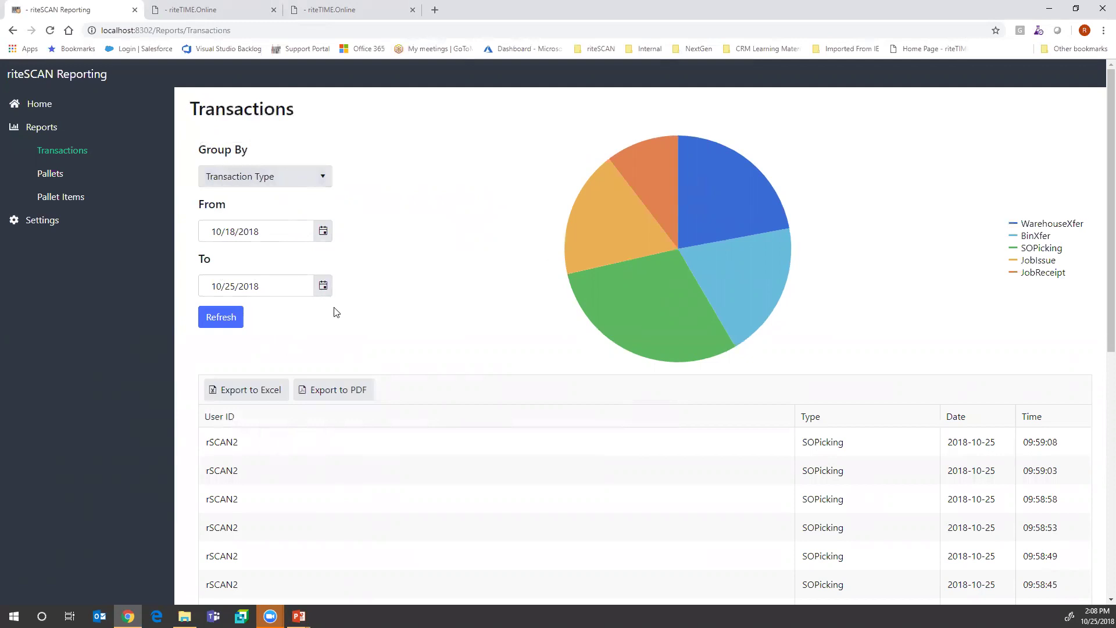
{"action": "mouse_move", "coordinate": [626, 313]}
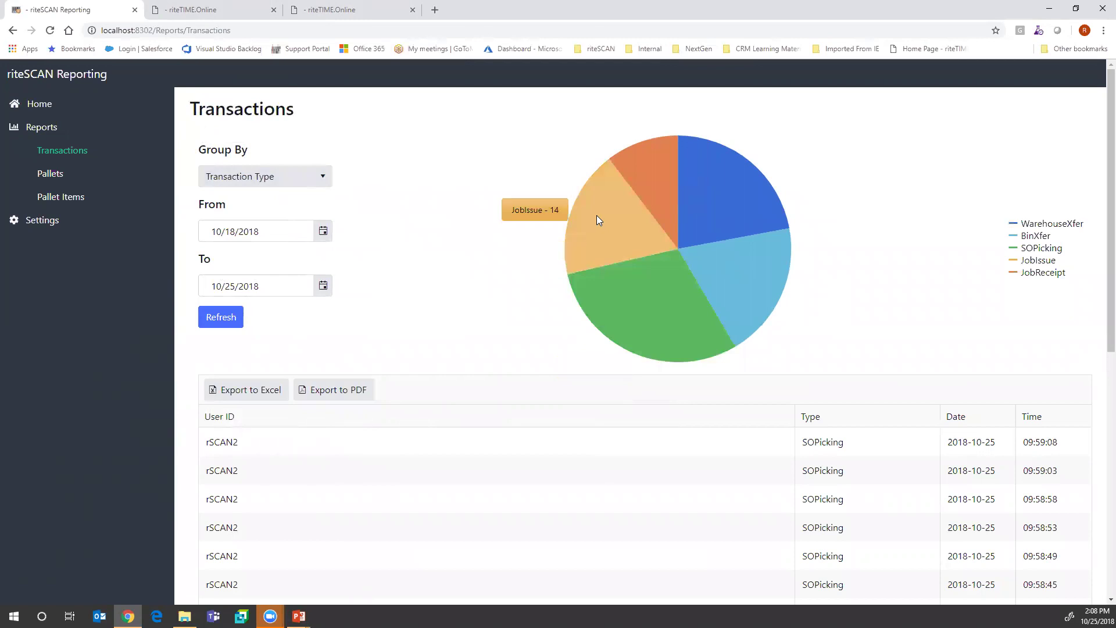
{"action": "mouse_move", "coordinate": [643, 196]}
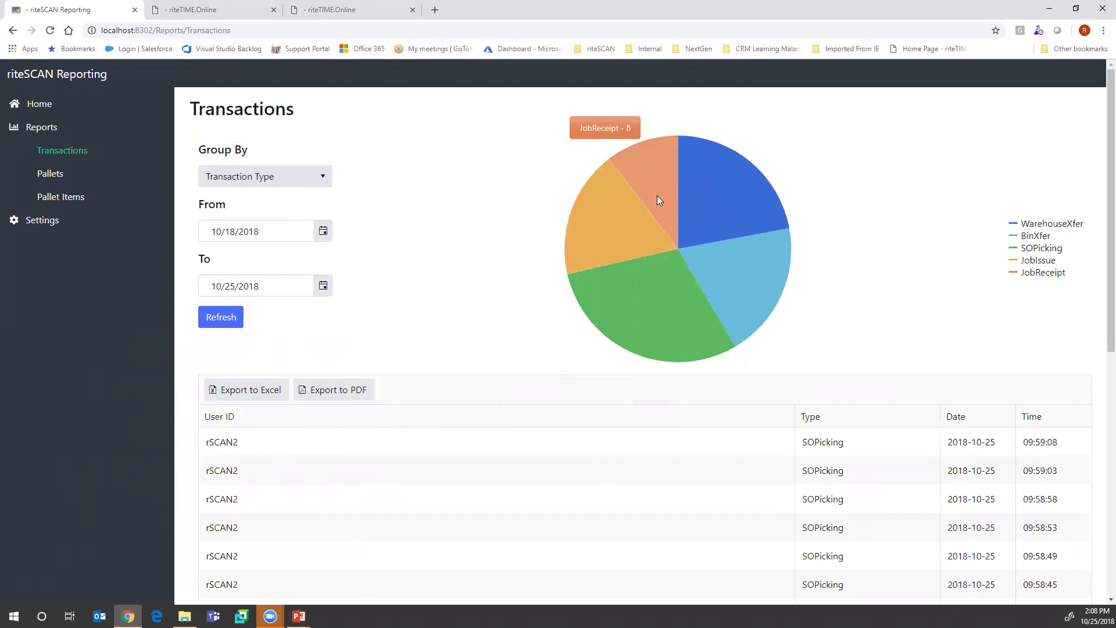
Look through the transaction records listed under the chart with their user, type, date and time.
{"action": "scroll", "coordinate": [845, 374], "scroll_direction": "down", "scroll_amount": 2}
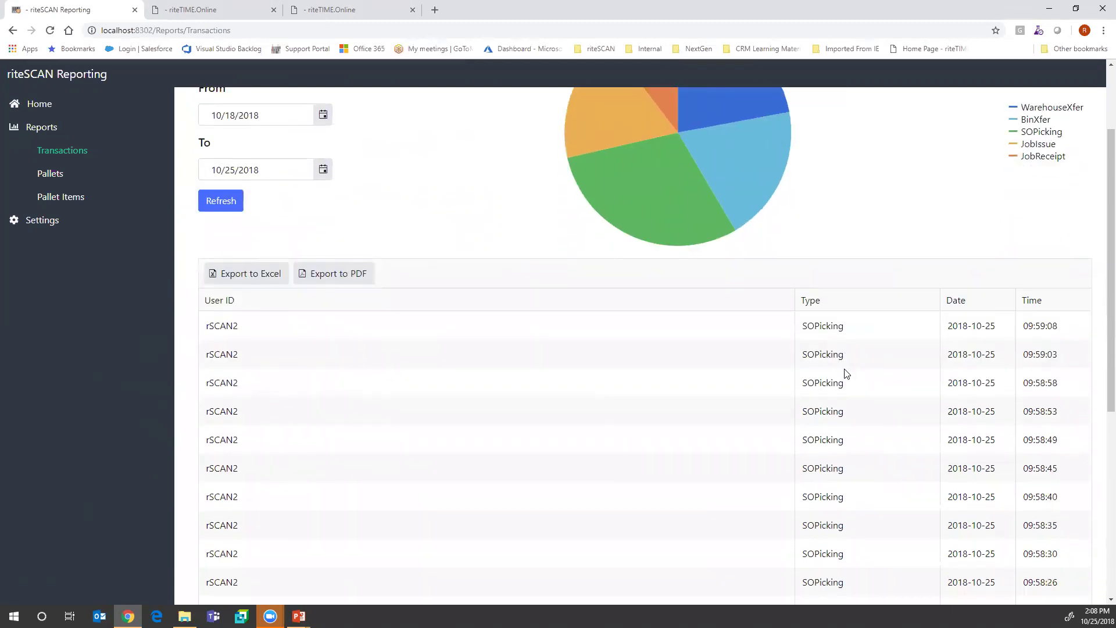
{"action": "scroll", "coordinate": [845, 374], "scroll_direction": "down", "scroll_amount": 1}
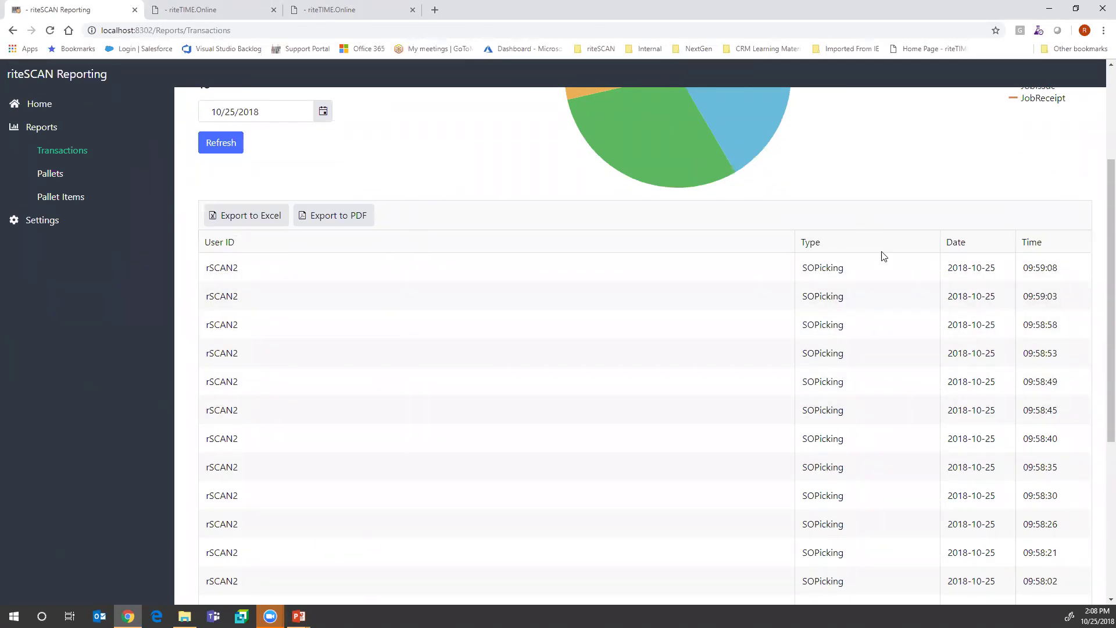
{"action": "scroll", "coordinate": [910, 257], "scroll_direction": "down", "scroll_amount": 2}
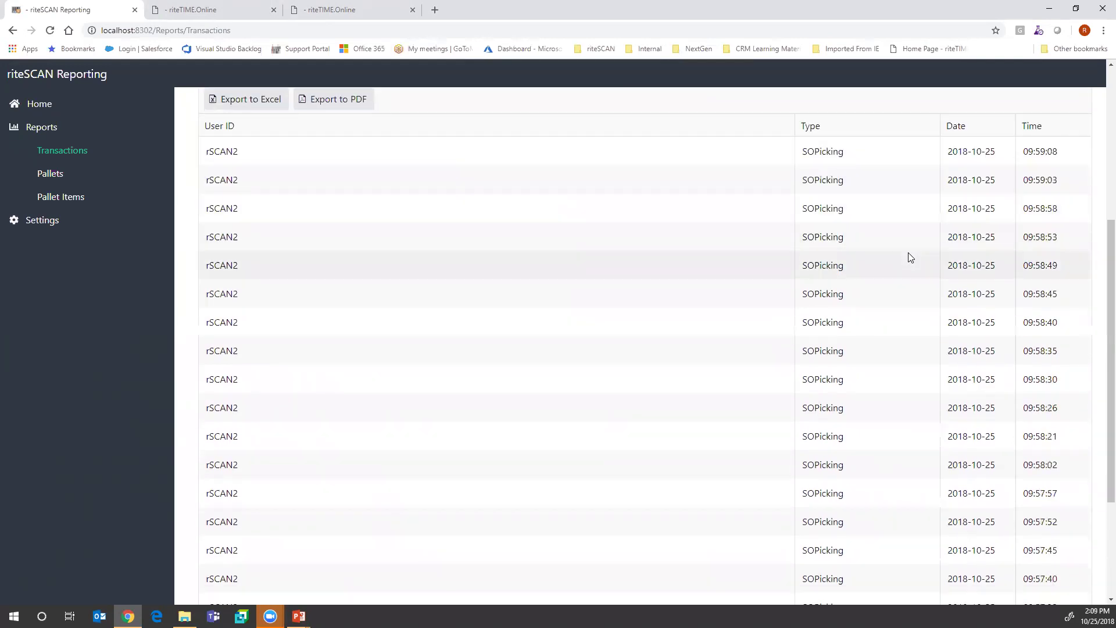
{"action": "scroll", "coordinate": [910, 257], "scroll_direction": "down", "scroll_amount": 3}
{"action": "scroll", "coordinate": [903, 254], "scroll_direction": "up", "scroll_amount": 3}
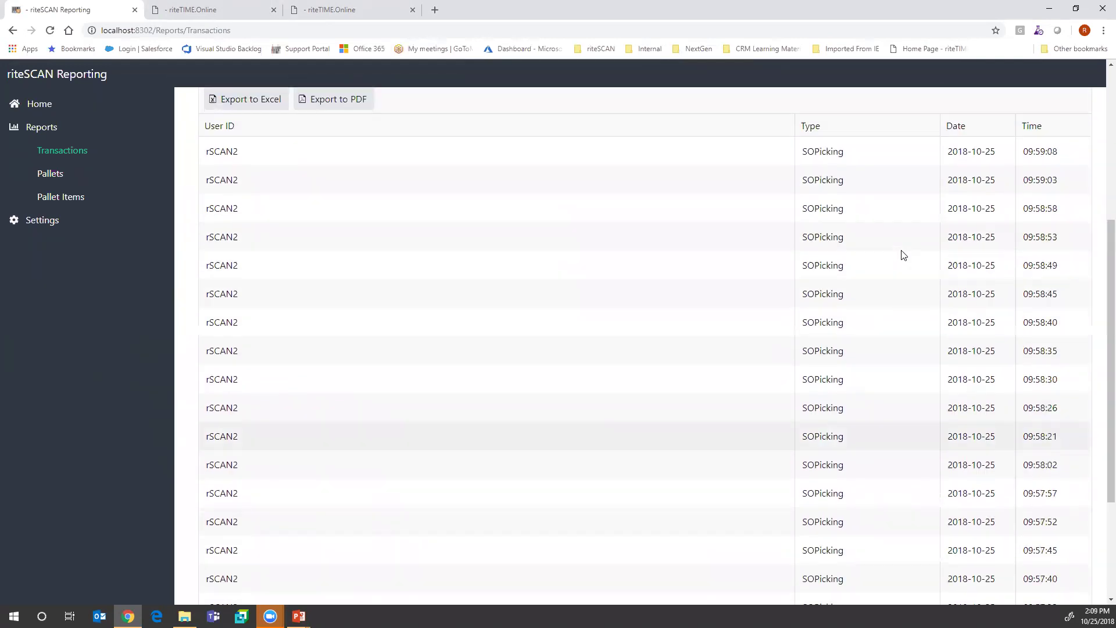
{"action": "scroll", "coordinate": [903, 254], "scroll_direction": "up", "scroll_amount": 4}
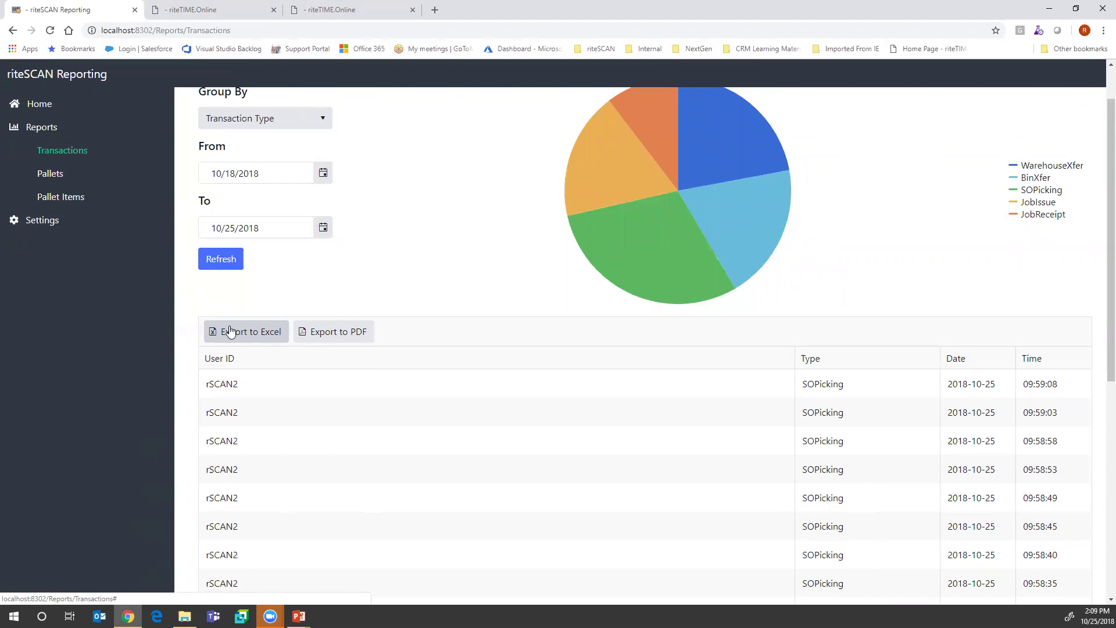
{"action": "scroll", "coordinate": [324, 162], "scroll_direction": "down", "scroll_amount": 1}
{"action": "scroll", "coordinate": [326, 160], "scroll_direction": "up", "scroll_amount": 1}
{"action": "scroll", "coordinate": [324, 160], "scroll_direction": "up", "scroll_amount": 1}
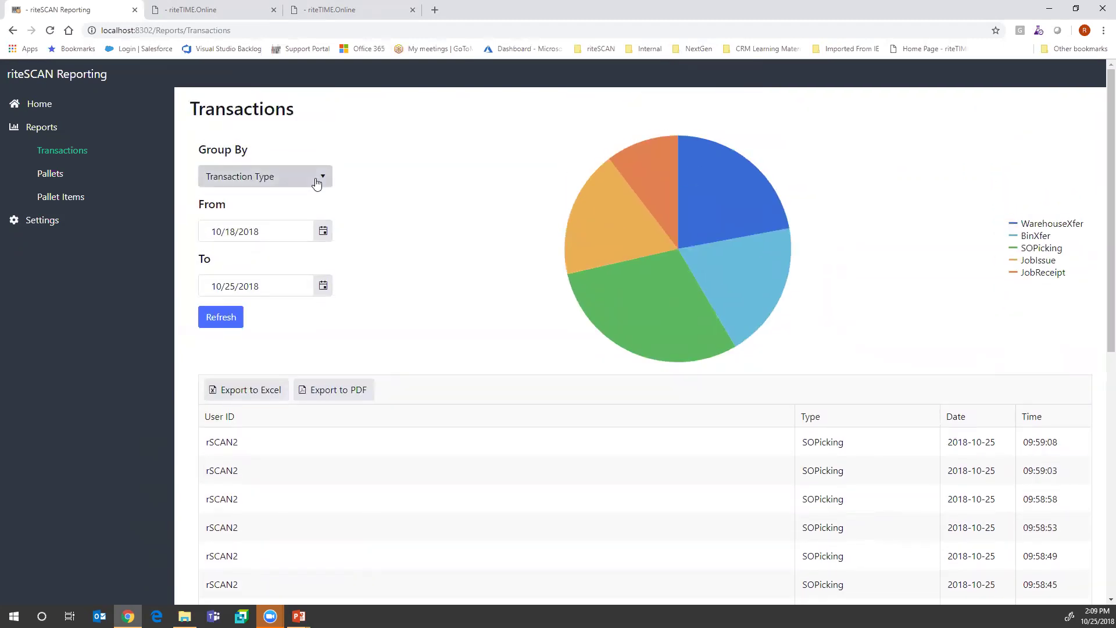
Group the Transactions report by User and inspect each user's slice in the pie chart.
{"action": "left_click", "coordinate": [321, 176]}
{"action": "left_click", "coordinate": [298, 218]}
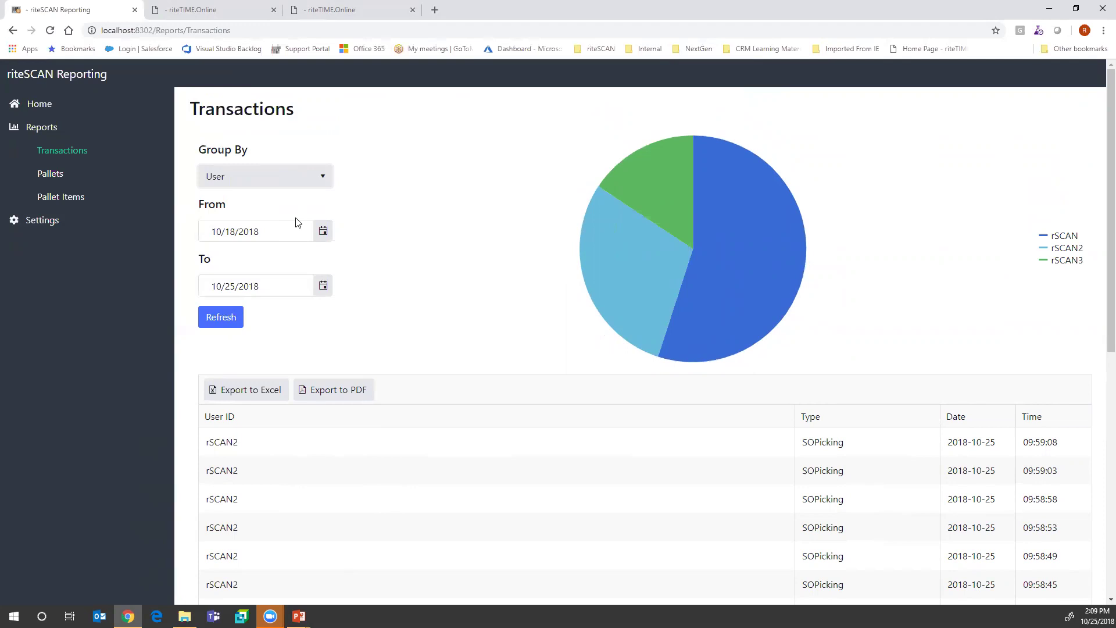
{"action": "mouse_move", "coordinate": [723, 264]}
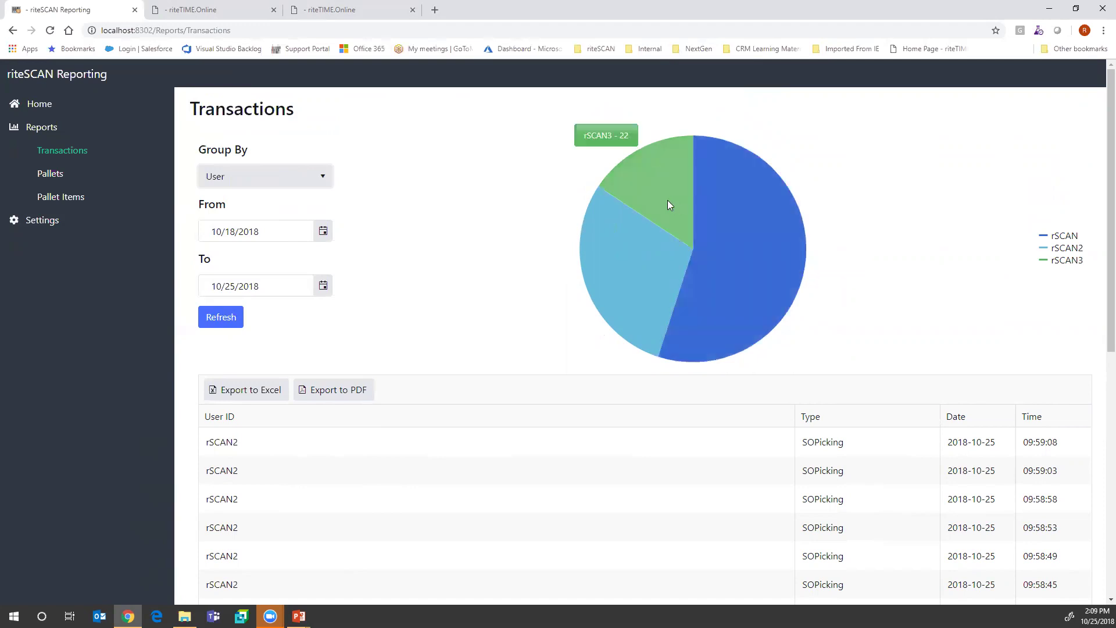
{"action": "mouse_move", "coordinate": [667, 262]}
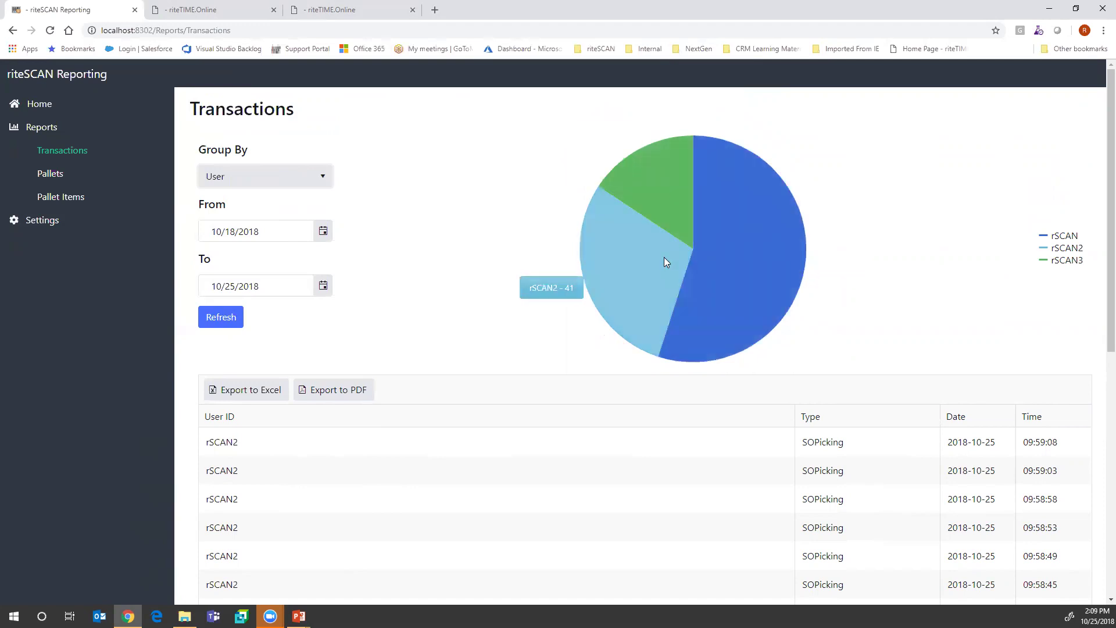
{"action": "mouse_move", "coordinate": [719, 306]}
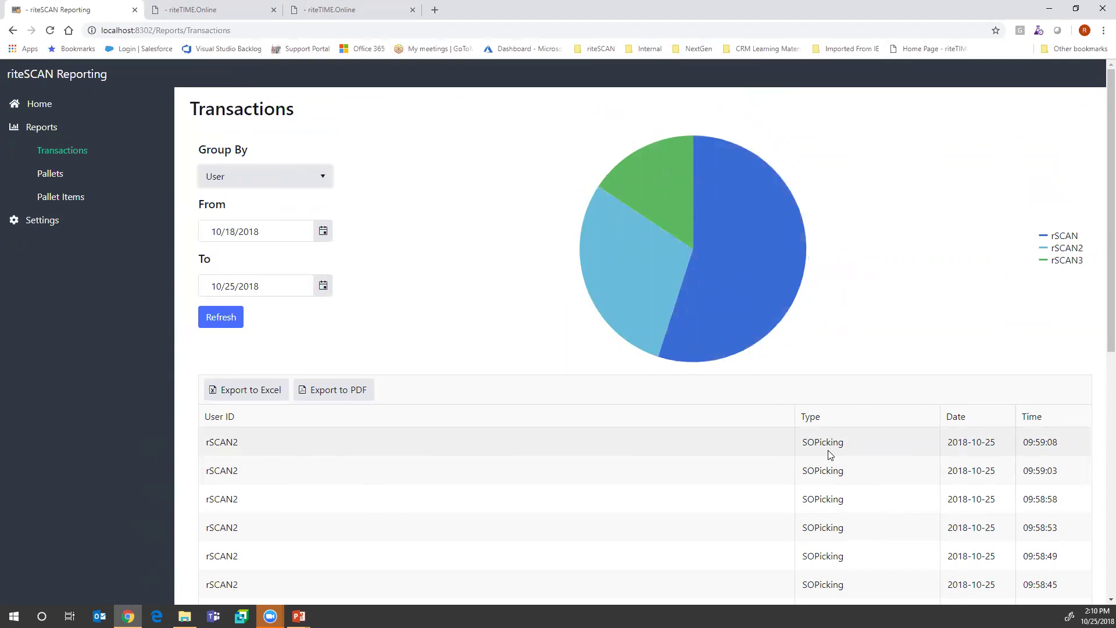
Open the Pallets report and filter the Pallet Id column to values equal to P070.
{"action": "left_click", "coordinate": [52, 178]}
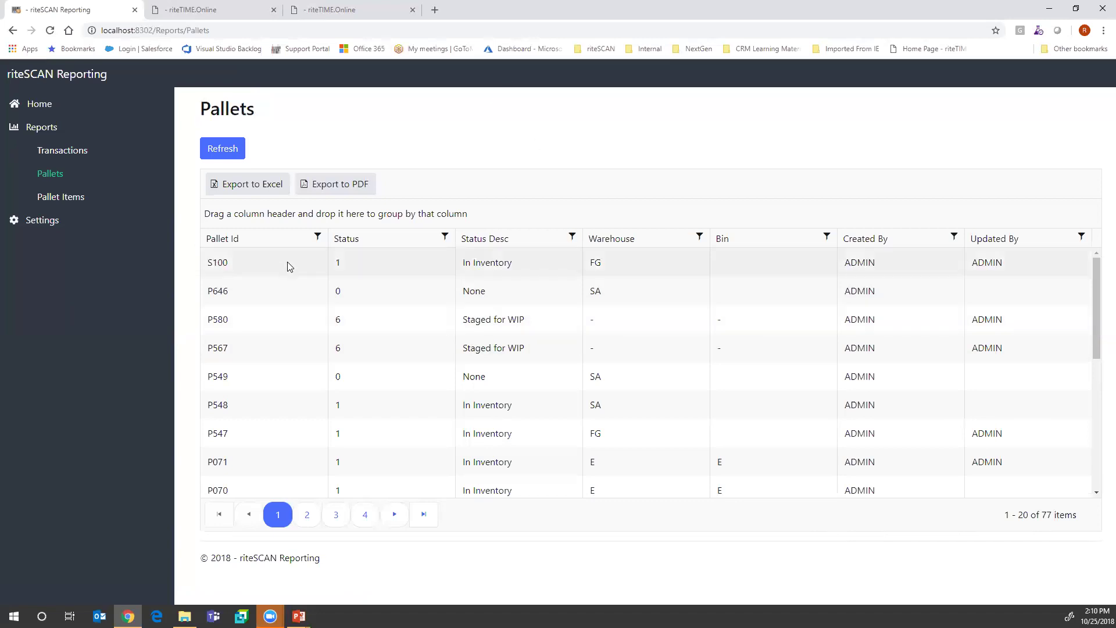
{"action": "left_click", "coordinate": [317, 238]}
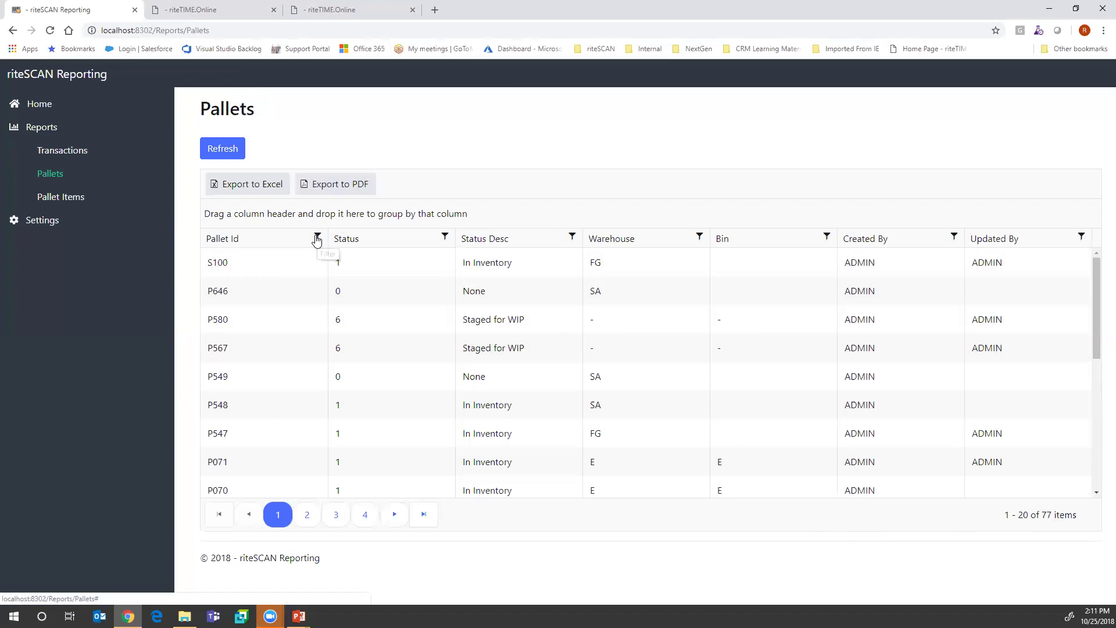
{"action": "left_click", "coordinate": [357, 312]}
{"action": "type", "text": "P580"}
{"action": "key", "text": "Return"}
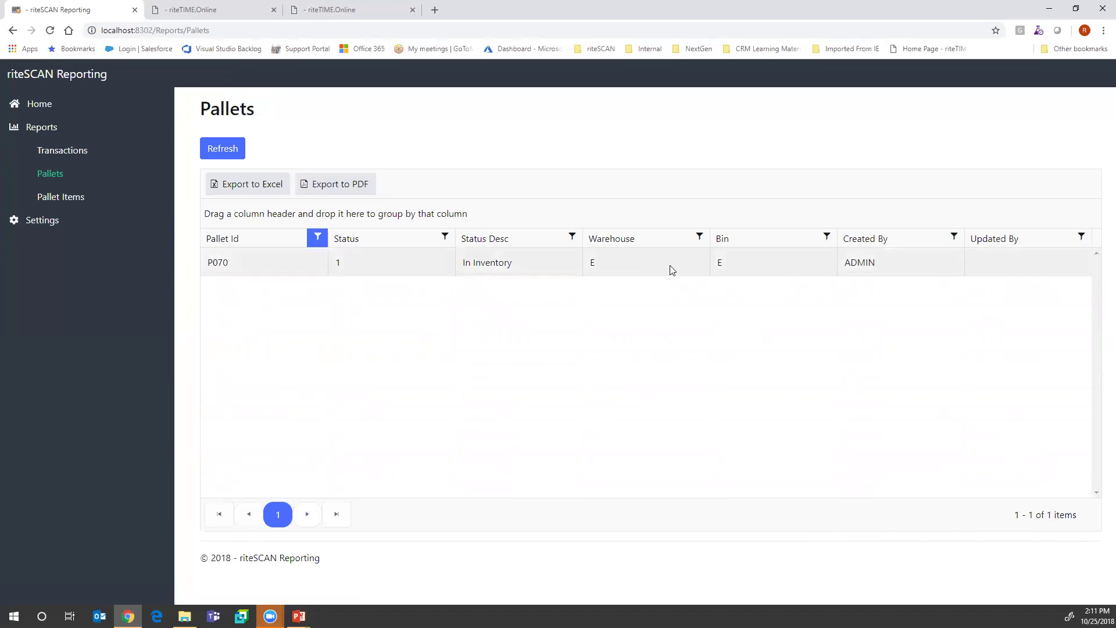
Clear the Pallet Id filter and group the pallets by Warehouse.
{"action": "left_click", "coordinate": [317, 238]}
{"action": "left_click", "coordinate": [400, 429]}
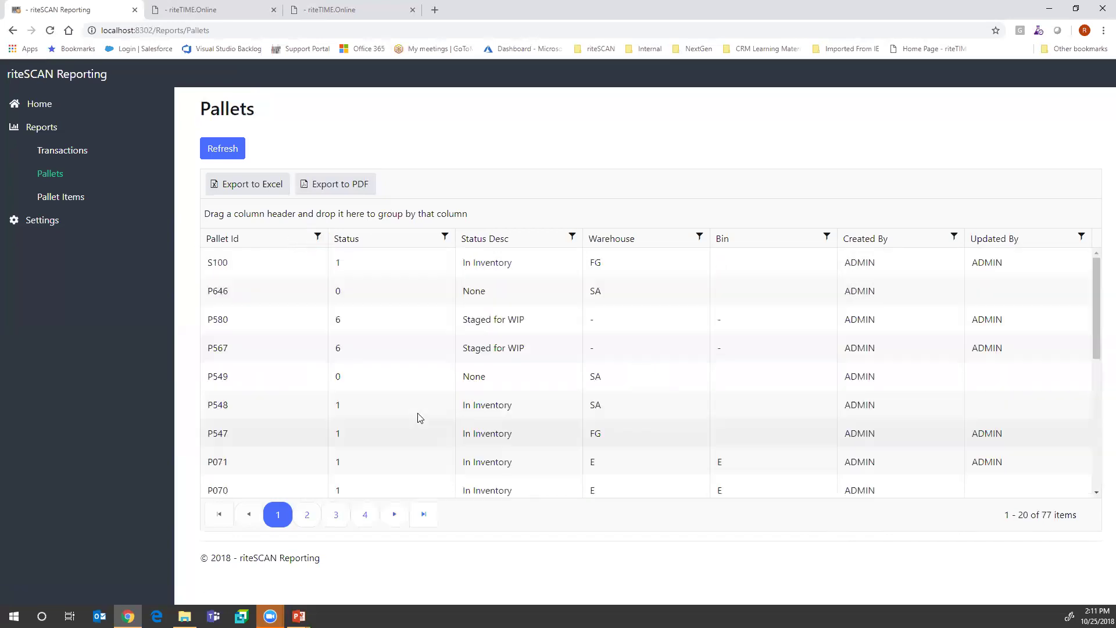
{"action": "left_click_drag", "start_coordinate": [633, 236], "coordinate": [486, 215]}
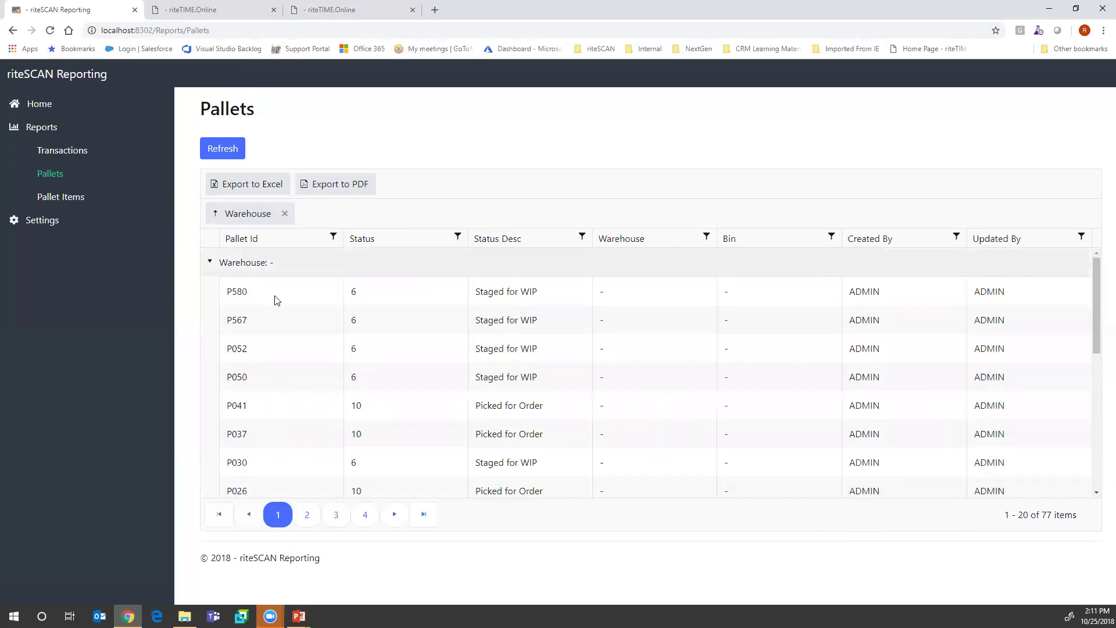
Browse the pallets in the warehouse groups, including those on page 3 of the report.
{"action": "left_click", "coordinate": [210, 261]}
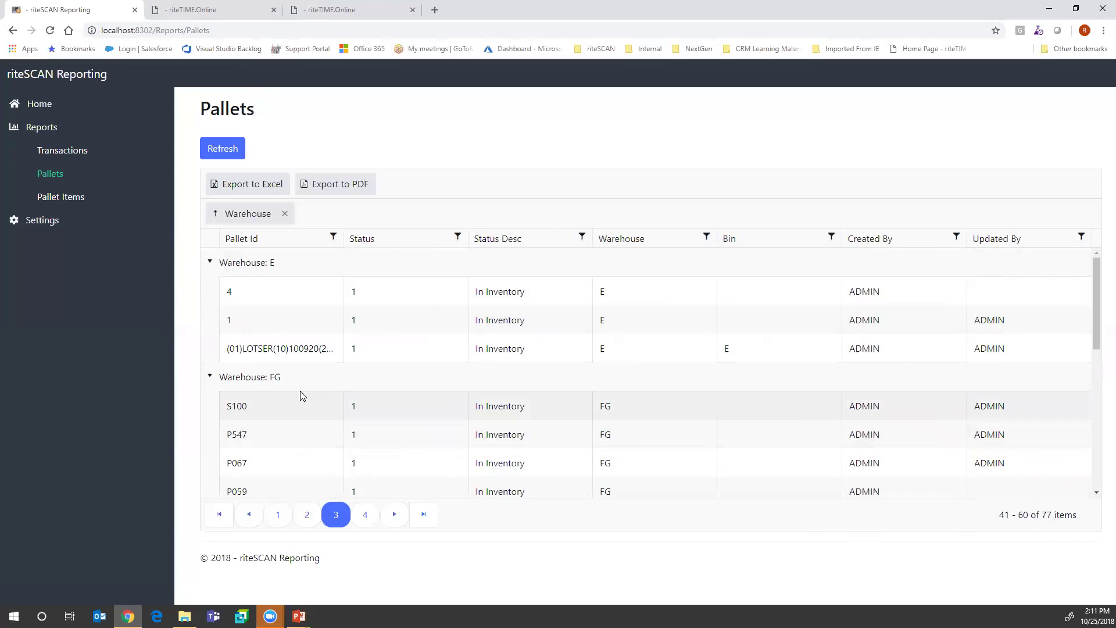
{"action": "scroll", "coordinate": [328, 394], "scroll_direction": "down", "scroll_amount": 1}
{"action": "scroll", "coordinate": [330, 398], "scroll_direction": "down", "scroll_amount": 3}
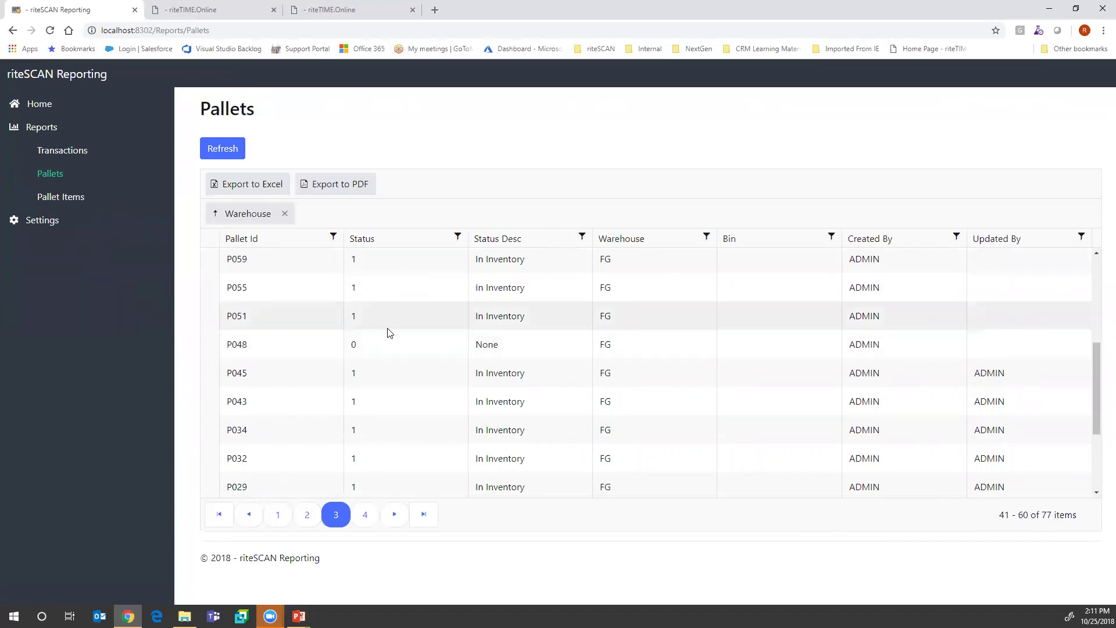
Open the Pallet Items report and group its rows by Pallet ID.
{"action": "left_click", "coordinate": [55, 200]}
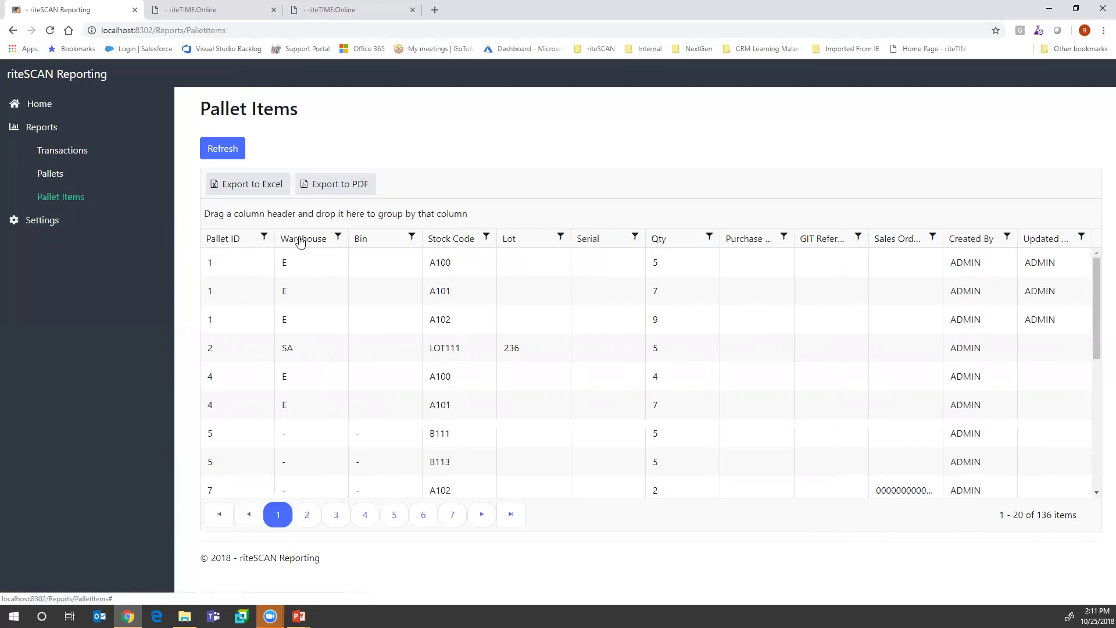
{"action": "left_click_drag", "start_coordinate": [215, 239], "coordinate": [227, 219]}
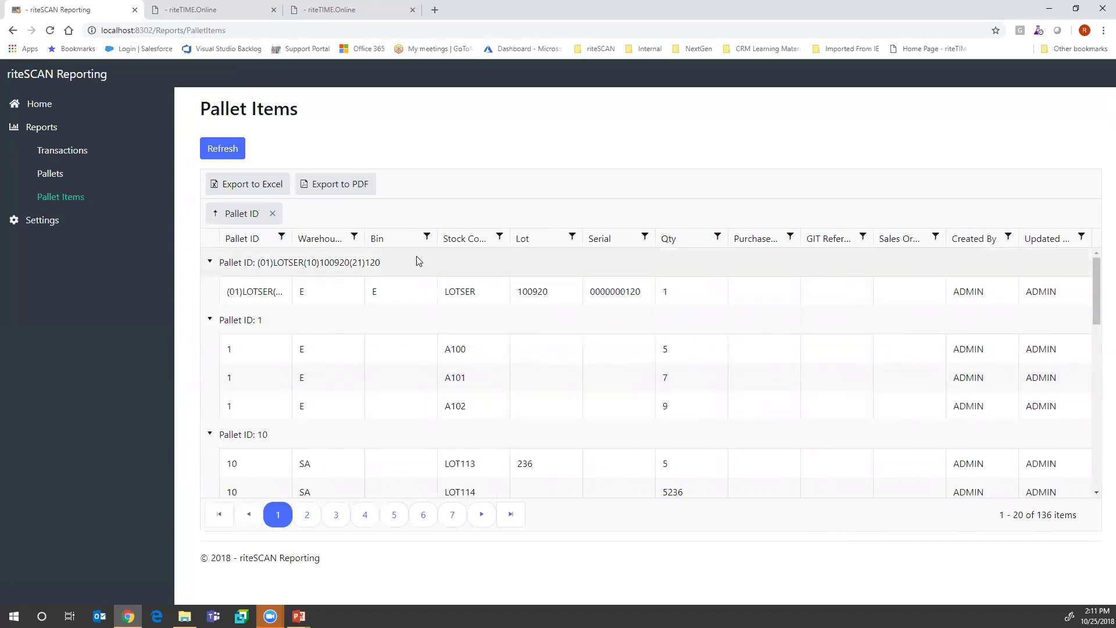
Filter the grouped pallet items to stock code LOT100 and look through the matching pallets.
{"action": "left_click", "coordinate": [499, 238]}
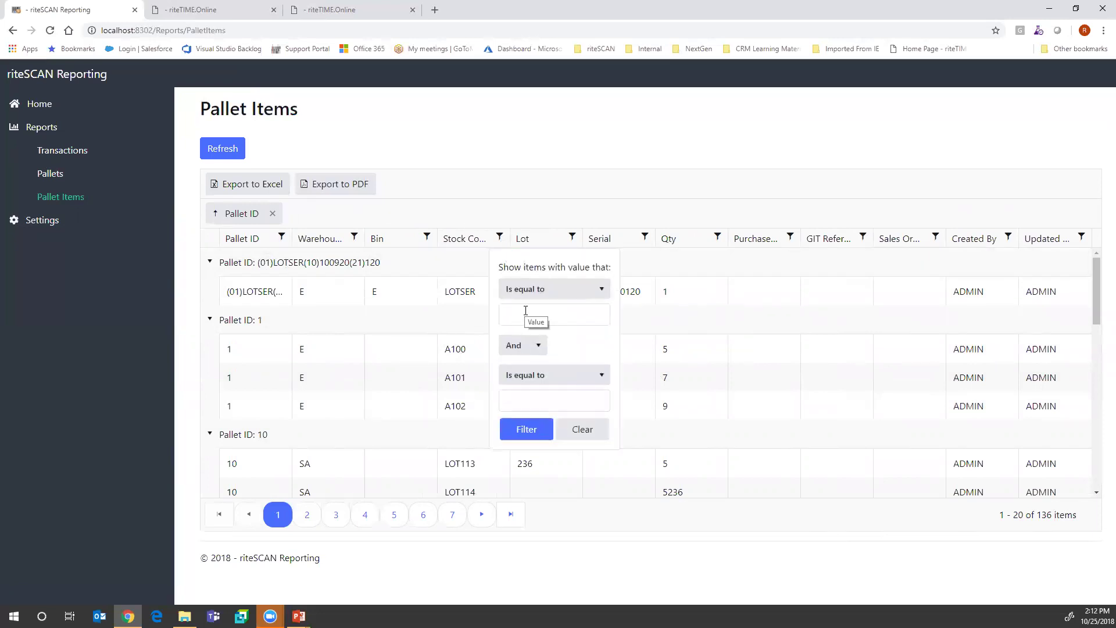
{"action": "left_click", "coordinate": [507, 316]}
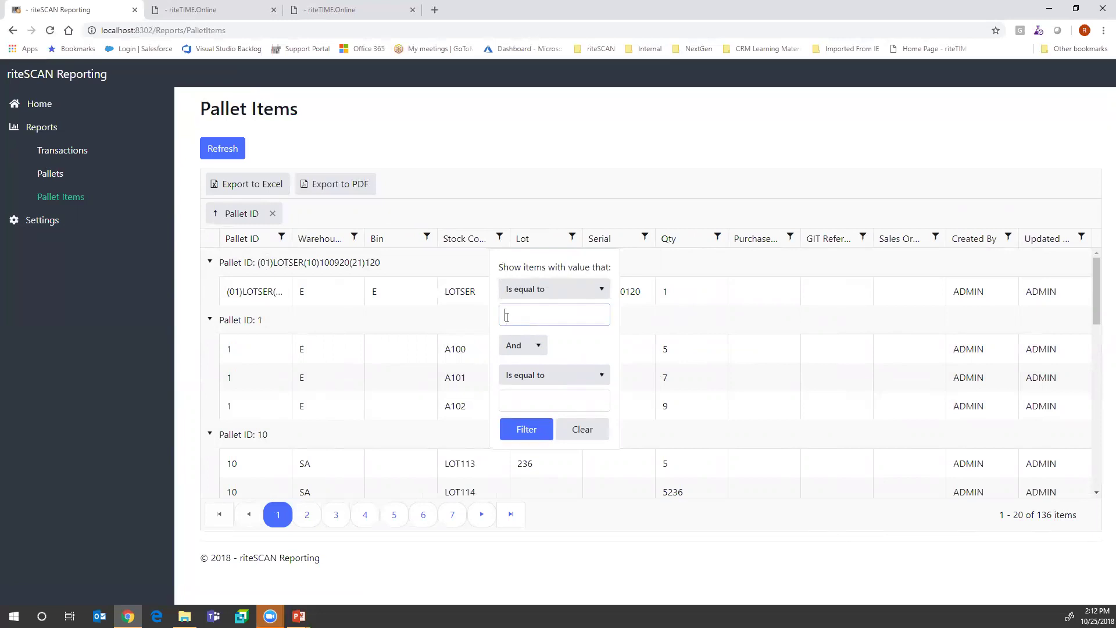
{"action": "type", "text": "LOT100"}
{"action": "key", "text": "Return"}
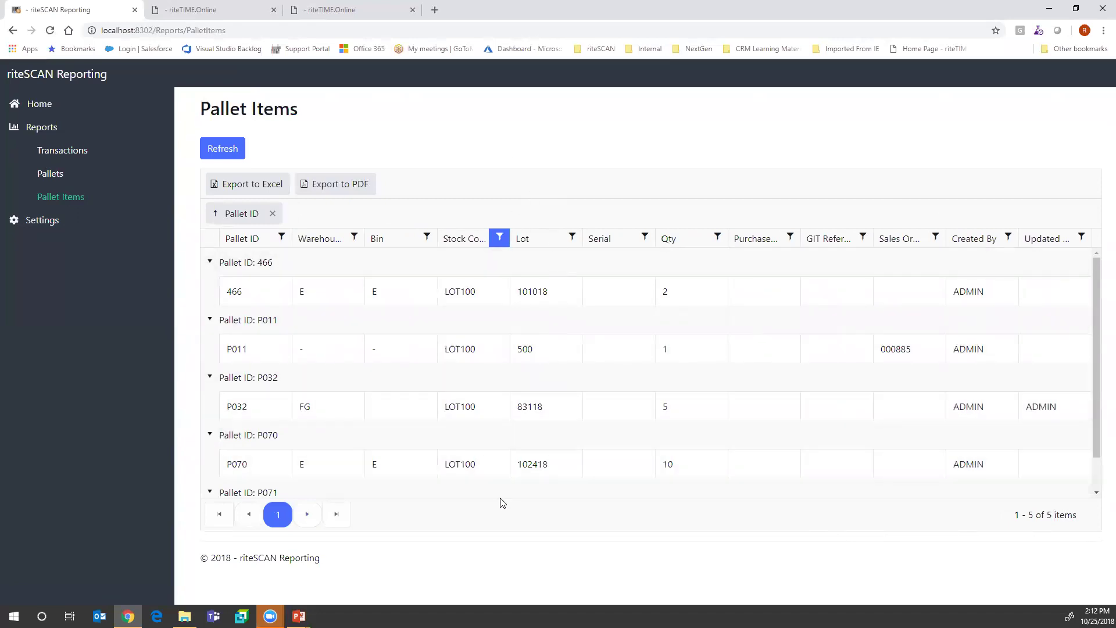
{"action": "scroll", "coordinate": [480, 434], "scroll_direction": "down", "scroll_amount": 1}
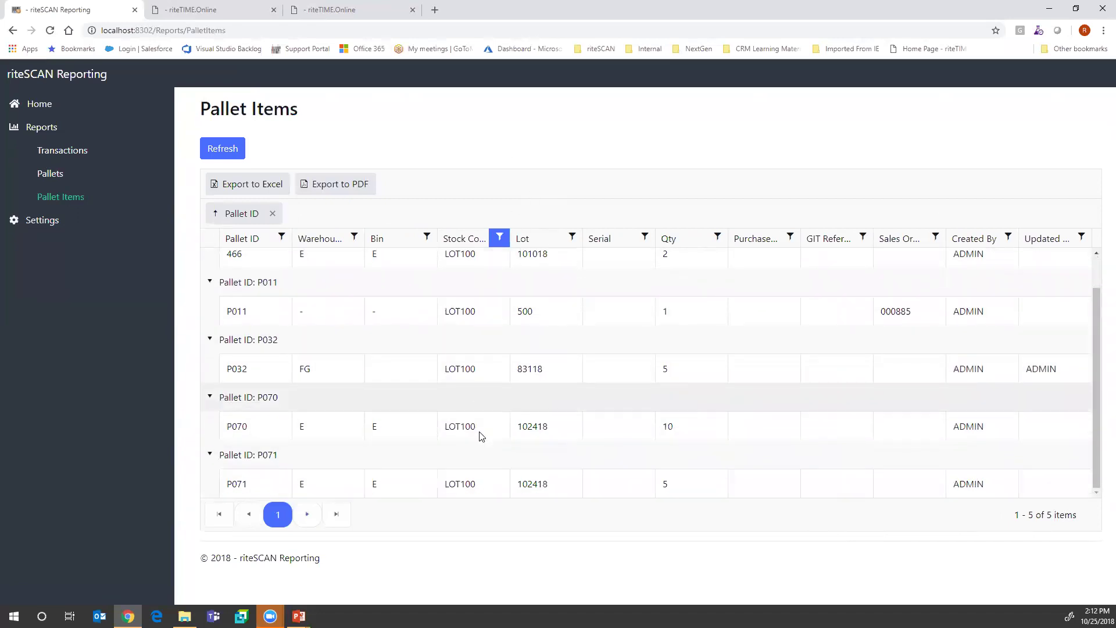
{"action": "scroll", "coordinate": [480, 435], "scroll_direction": "up", "scroll_amount": 1}
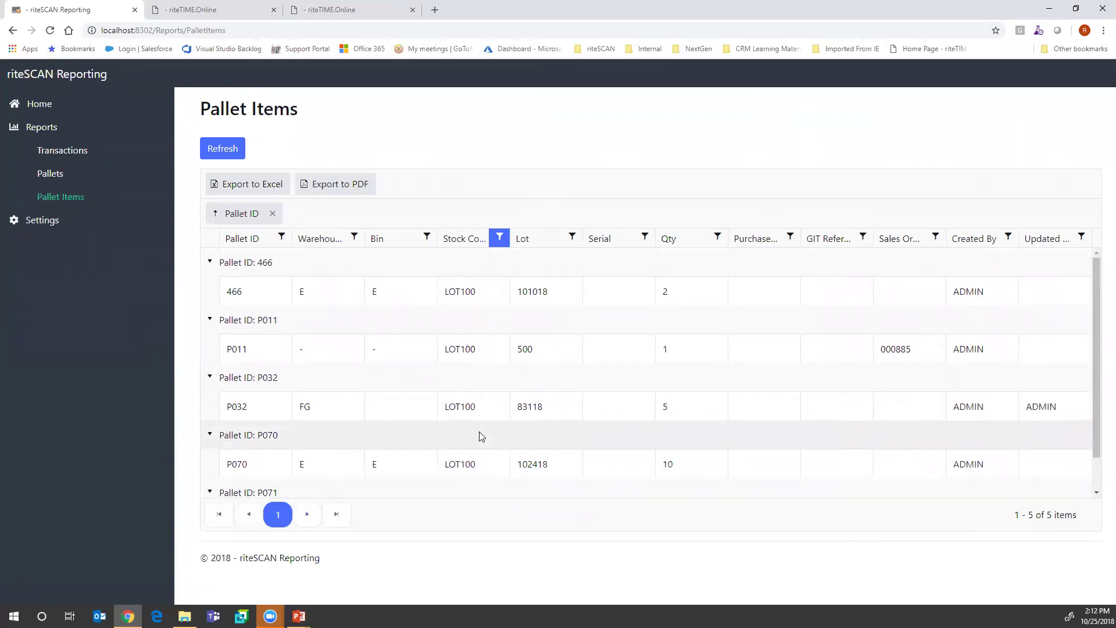
Narrow the LOT100 pallet items further with a Lot filter equal to 102418.
{"action": "left_click", "coordinate": [571, 240]}
{"action": "left_click", "coordinate": [595, 312]}
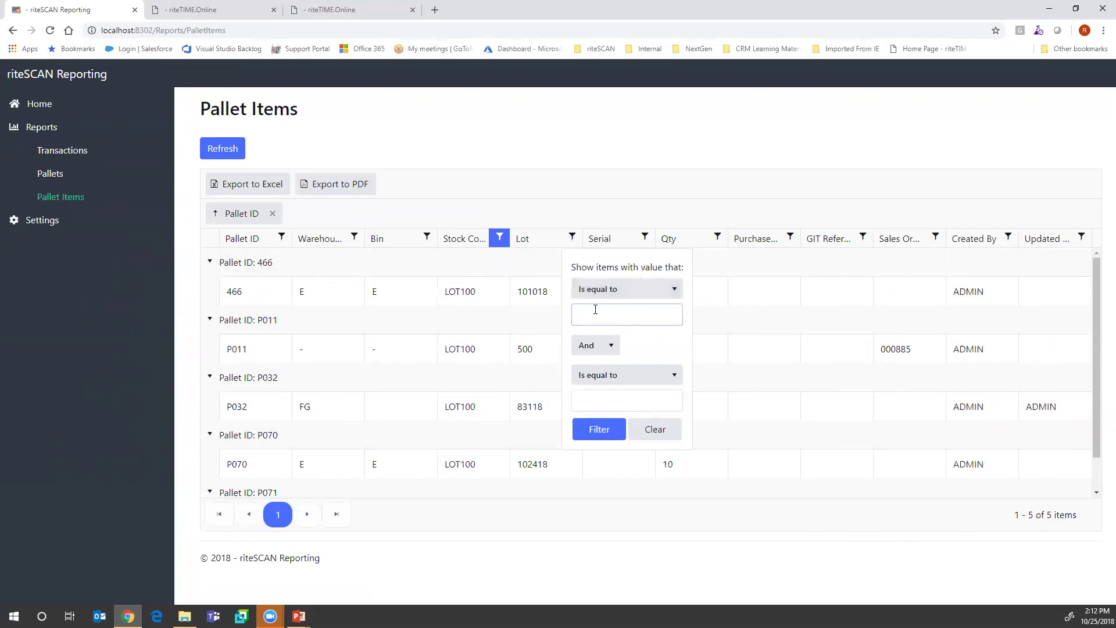
{"action": "type", "text": "102418"}
{"action": "key", "text": "Return"}
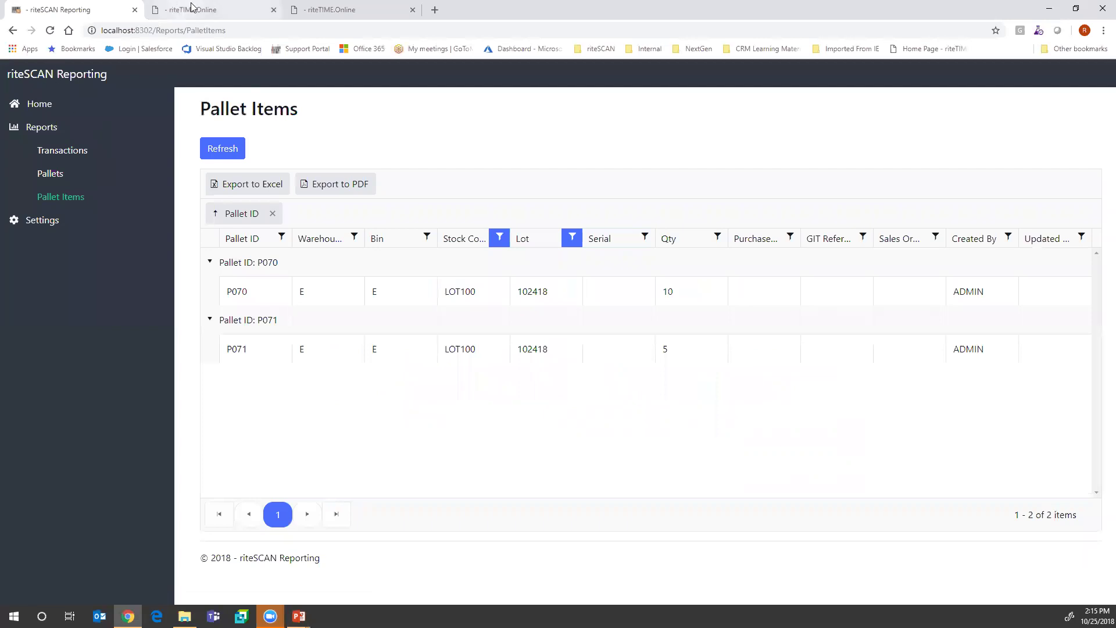
Switch to the riteTIME Online supervisor dashboard.
{"action": "left_click", "coordinate": [192, 8]}
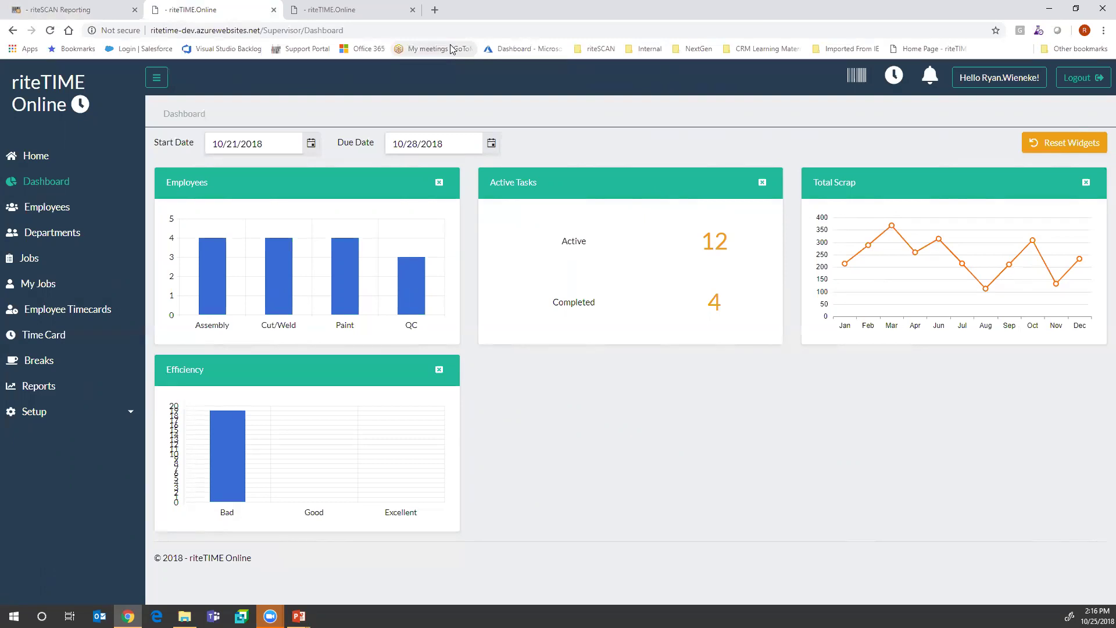
Rearrange the dashboard widgets so that Active Tasks and Employees swap places.
{"action": "left_click_drag", "start_coordinate": [360, 200], "coordinate": [683, 389]}
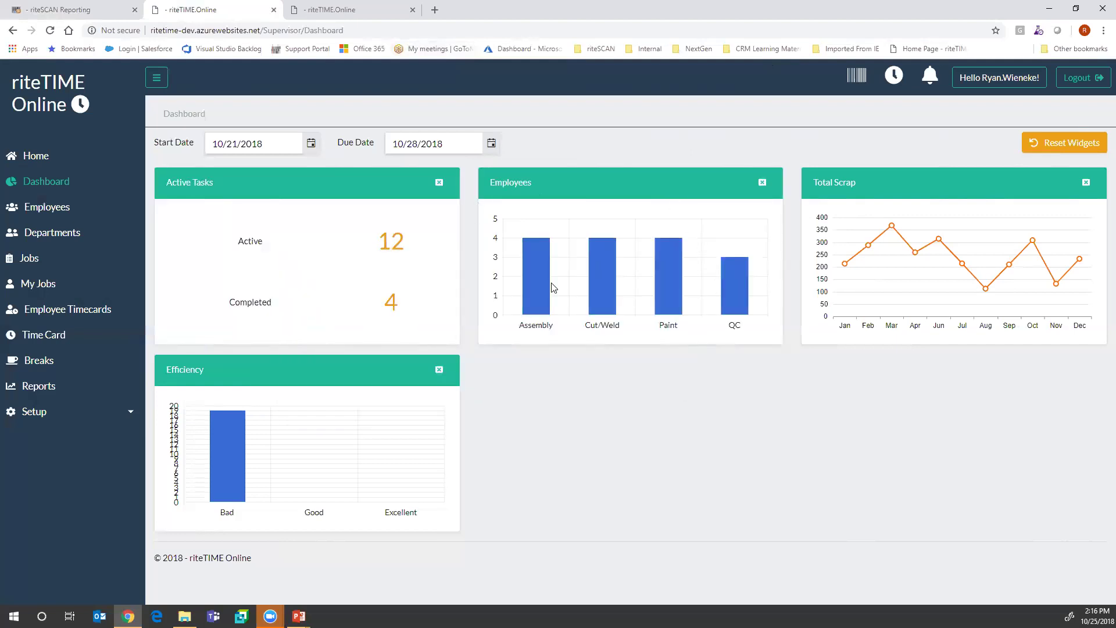
{"action": "mouse_move", "coordinate": [629, 255]}
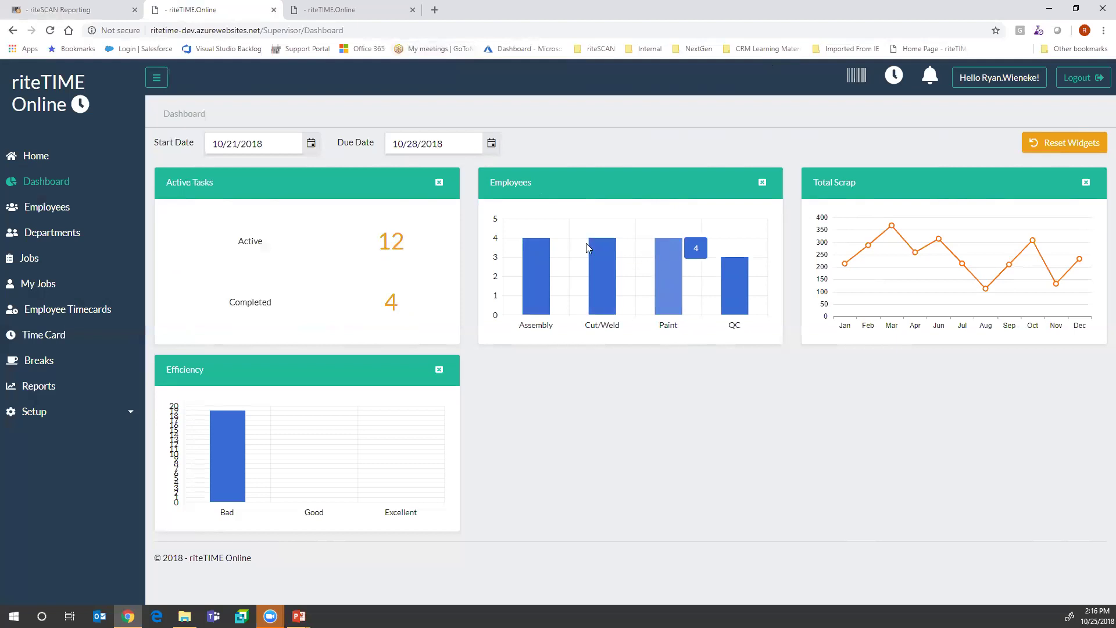
Open the employee overview and filter it to the Assembly department.
{"action": "left_click", "coordinate": [55, 213]}
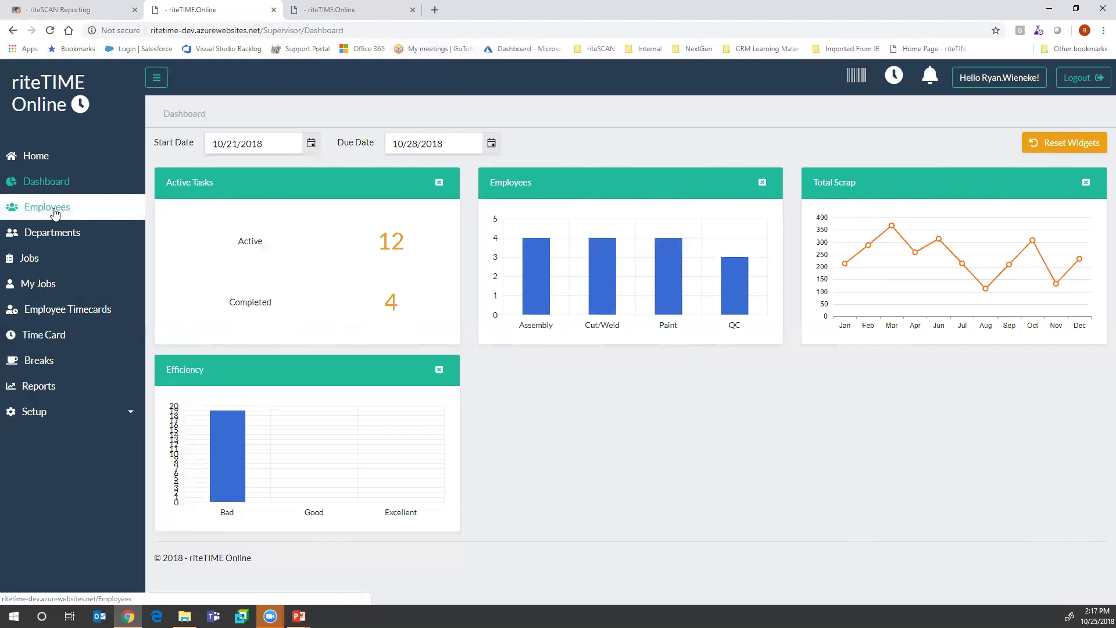
{"action": "left_click", "coordinate": [115, 214]}
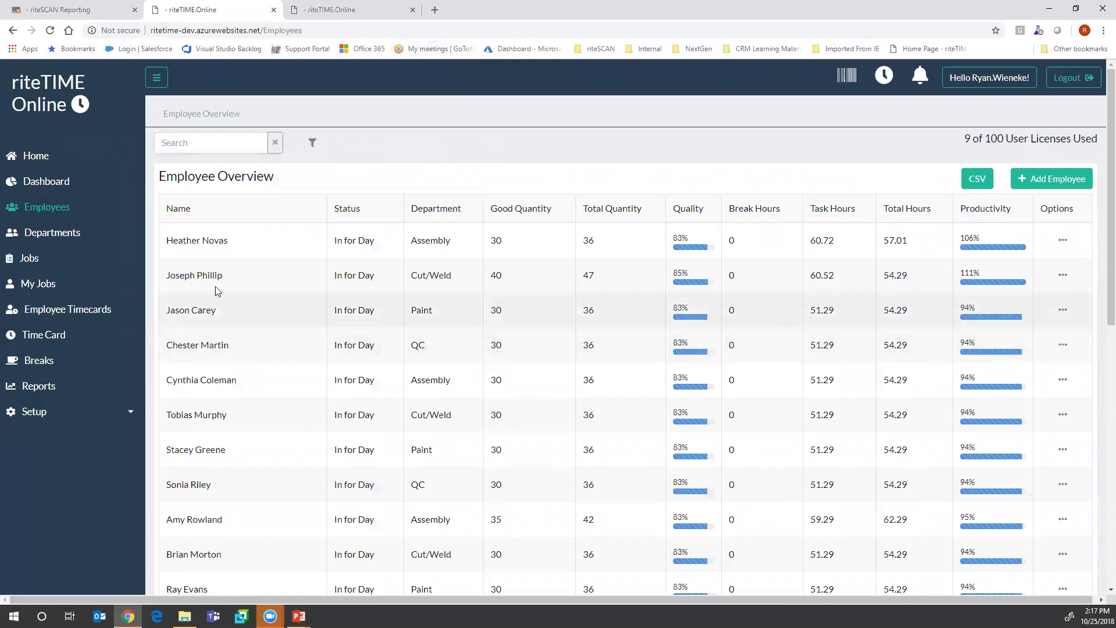
{"action": "left_click", "coordinate": [313, 153]}
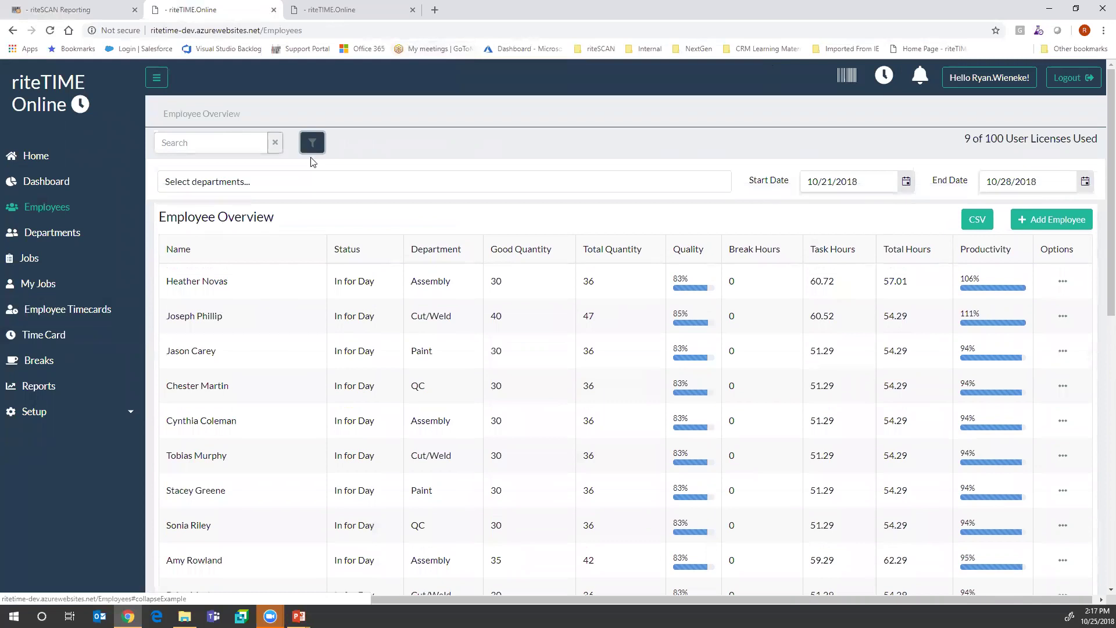
{"action": "left_click", "coordinate": [308, 182]}
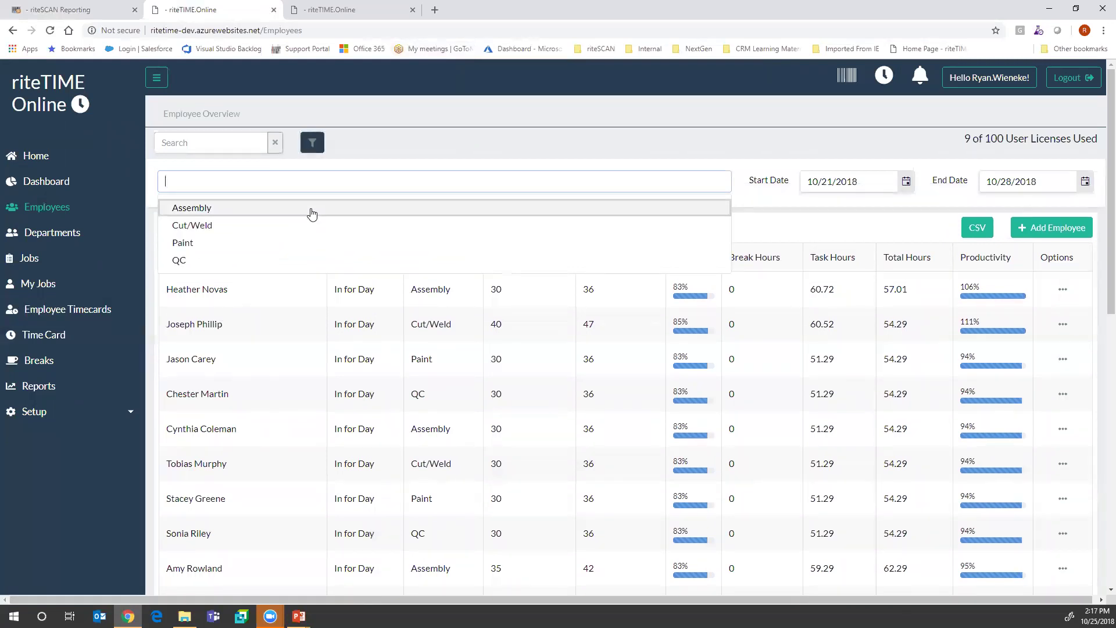
{"action": "left_click", "coordinate": [311, 211]}
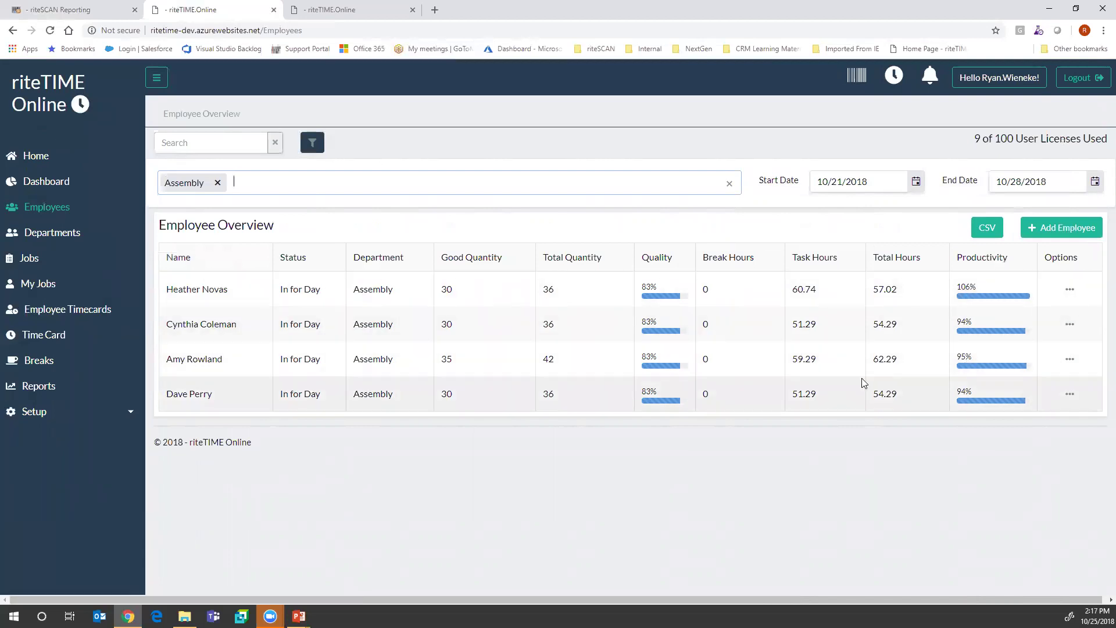
{"action": "left_click", "coordinate": [419, 178]}
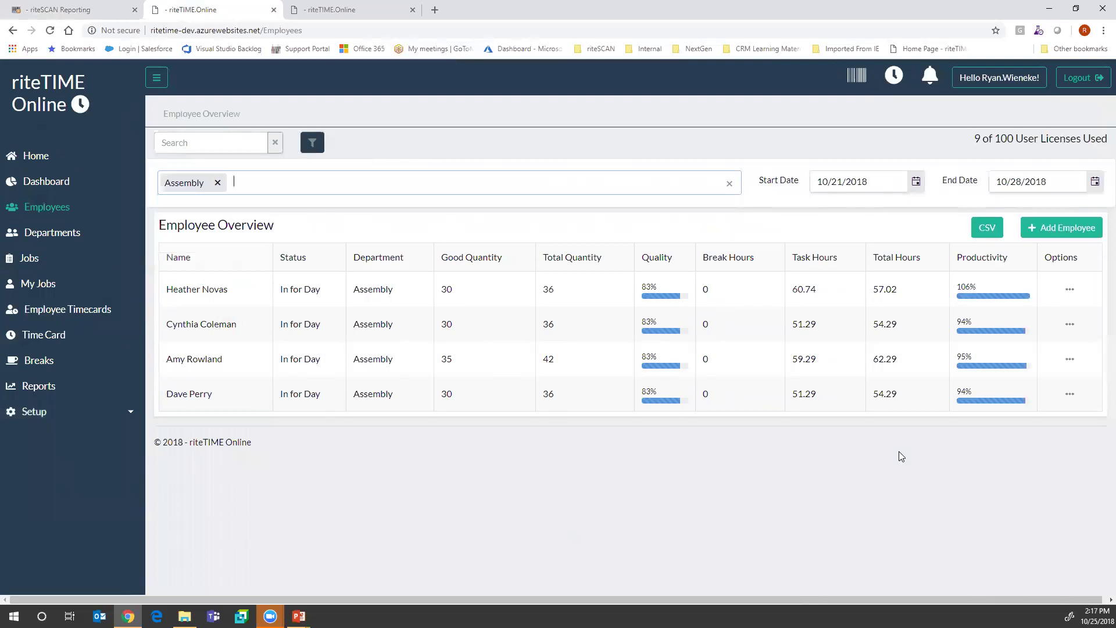
Open the details of the third listed Assembly employee and review the work records and time clock entries.
{"action": "left_click", "coordinate": [1069, 359]}
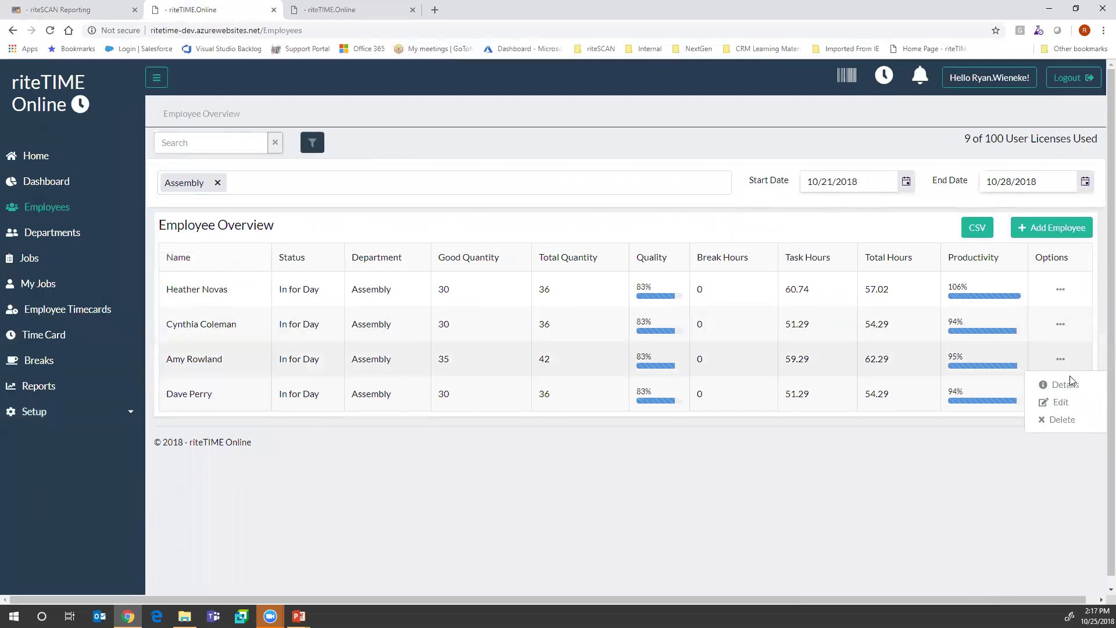
{"action": "left_click", "coordinate": [1070, 380]}
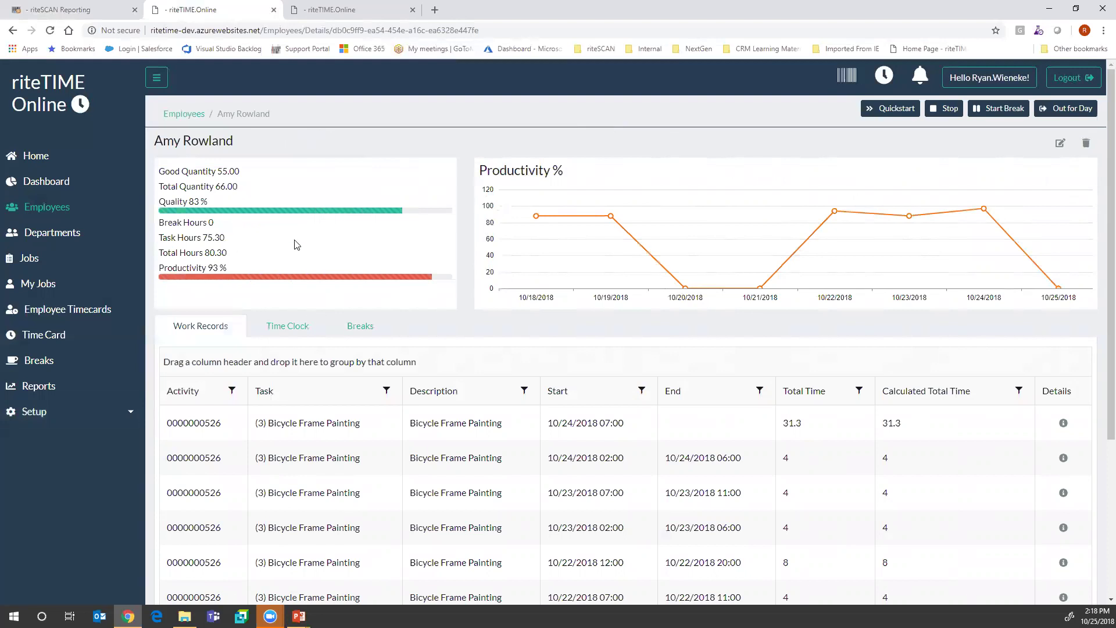
{"action": "scroll", "coordinate": [343, 397], "scroll_direction": "down", "scroll_amount": 2}
{"action": "scroll", "coordinate": [344, 398], "scroll_direction": "down", "scroll_amount": 1}
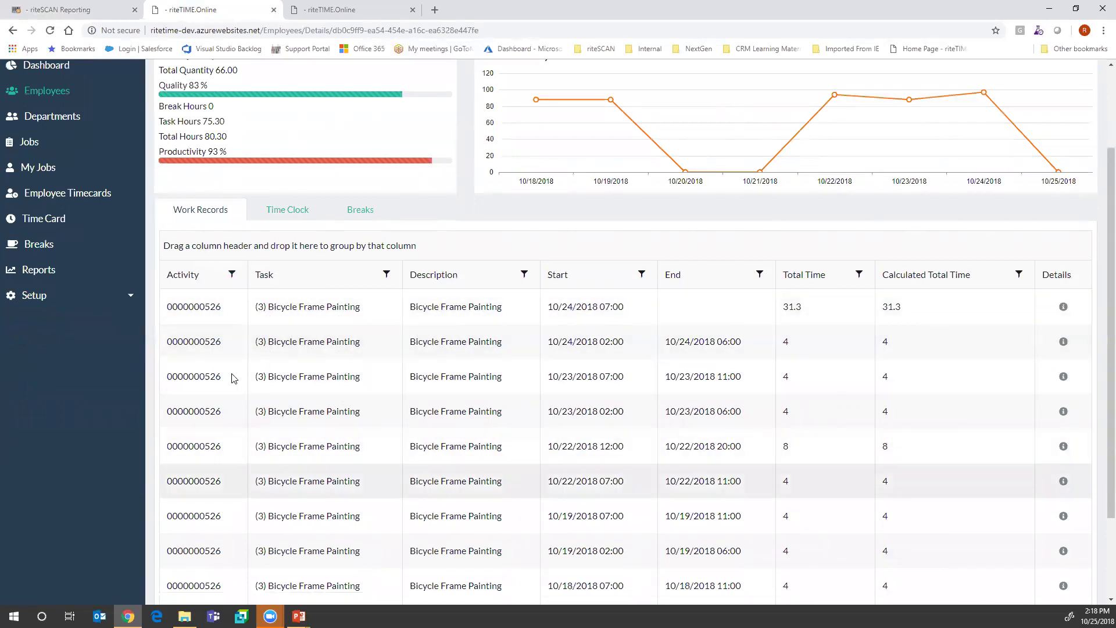
{"action": "scroll", "coordinate": [233, 376], "scroll_direction": "up", "scroll_amount": 2}
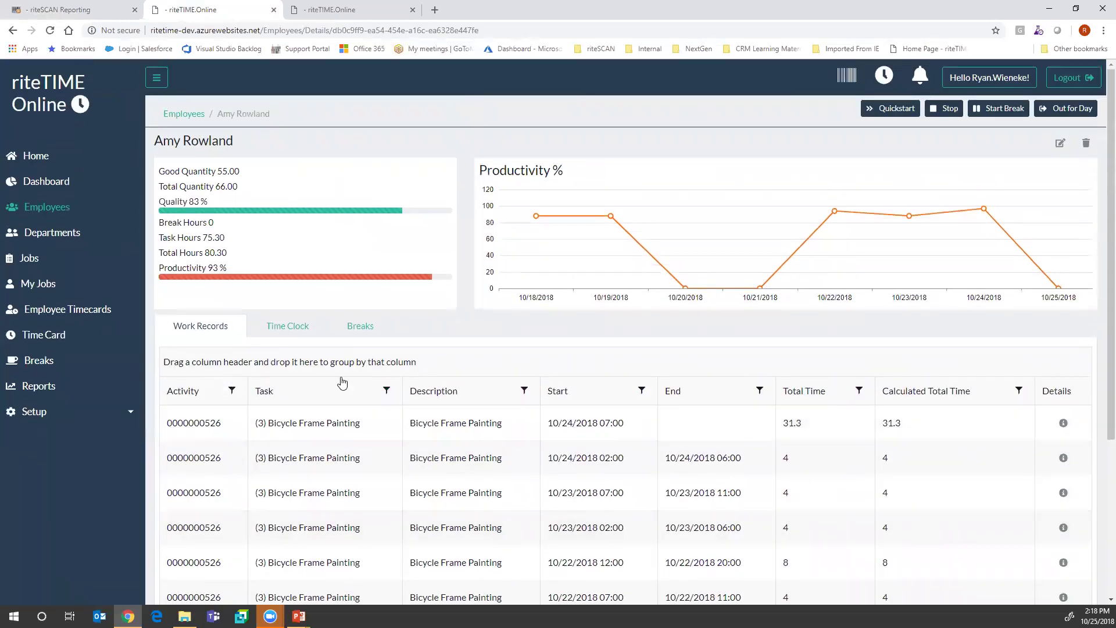
{"action": "left_click", "coordinate": [308, 328]}
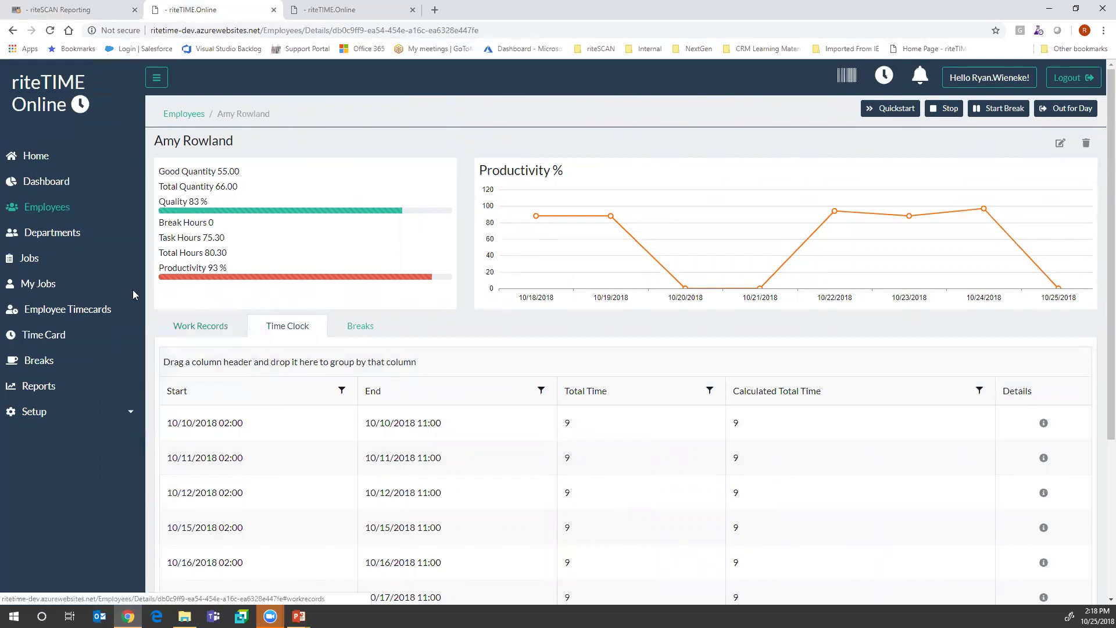
Open the job overview, check the available status filters and search the jobs for 545.
{"action": "left_click", "coordinate": [81, 266]}
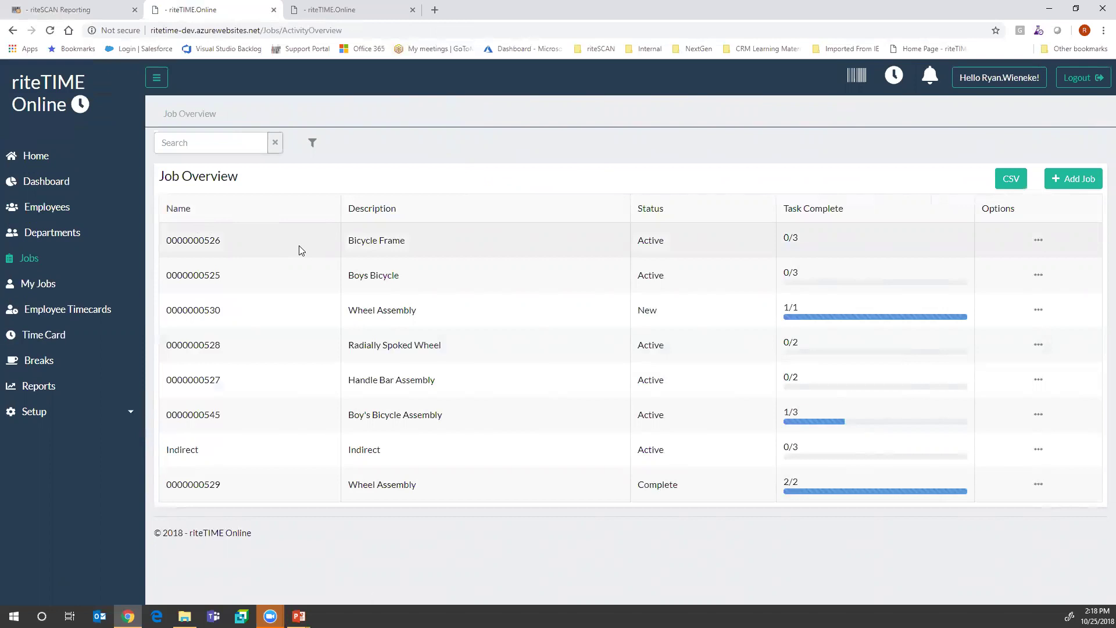
{"action": "left_click", "coordinate": [314, 150]}
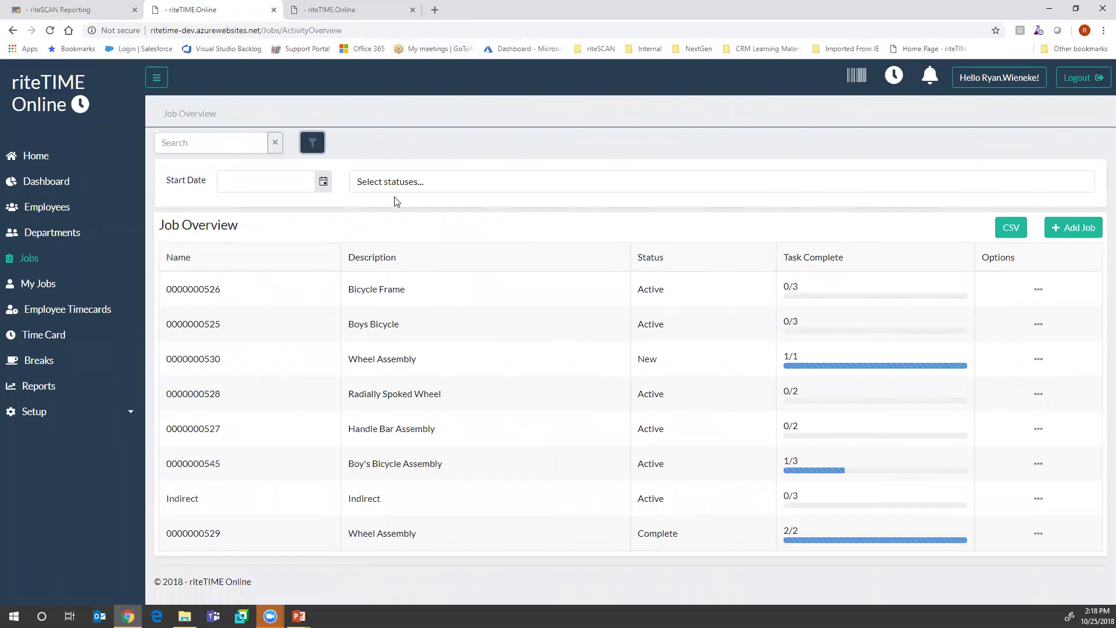
{"action": "left_click", "coordinate": [418, 184]}
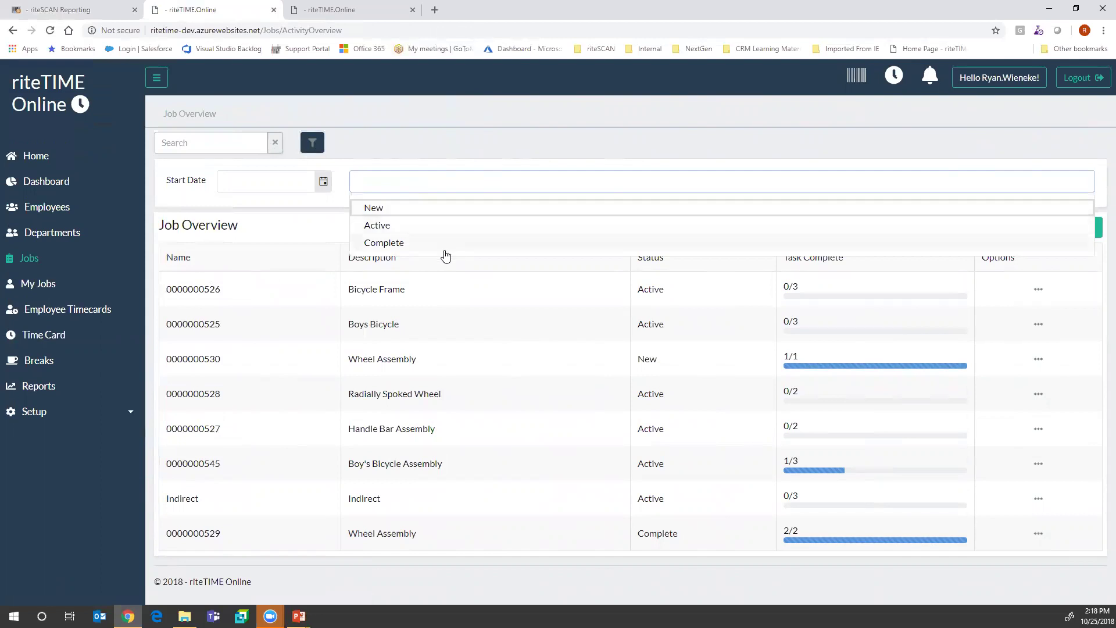
{"action": "left_click", "coordinate": [234, 143]}
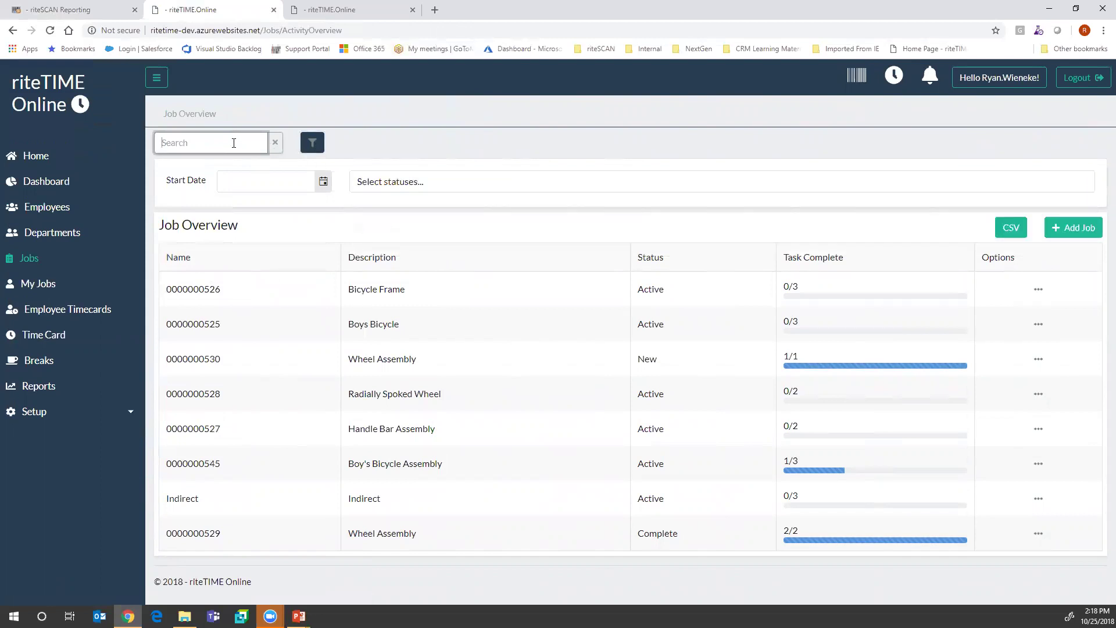
{"action": "type", "text": "545"}
{"action": "key", "text": "Tab"}
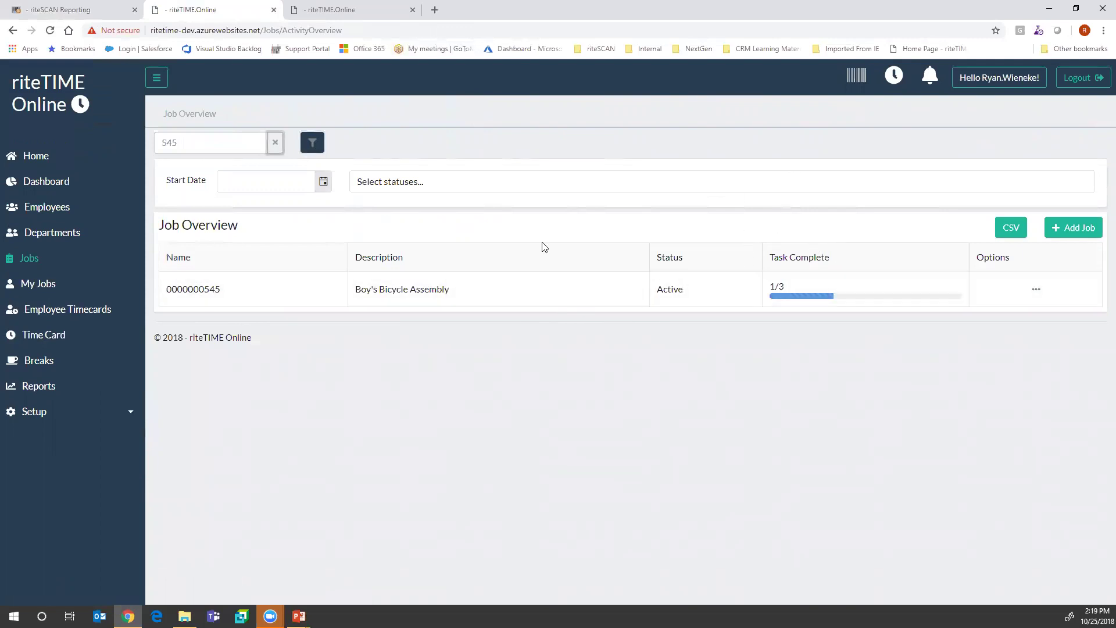
Open the details of the Boy's Bicycle Assembly job and review its tasks and work records.
{"action": "left_click", "coordinate": [1036, 290]}
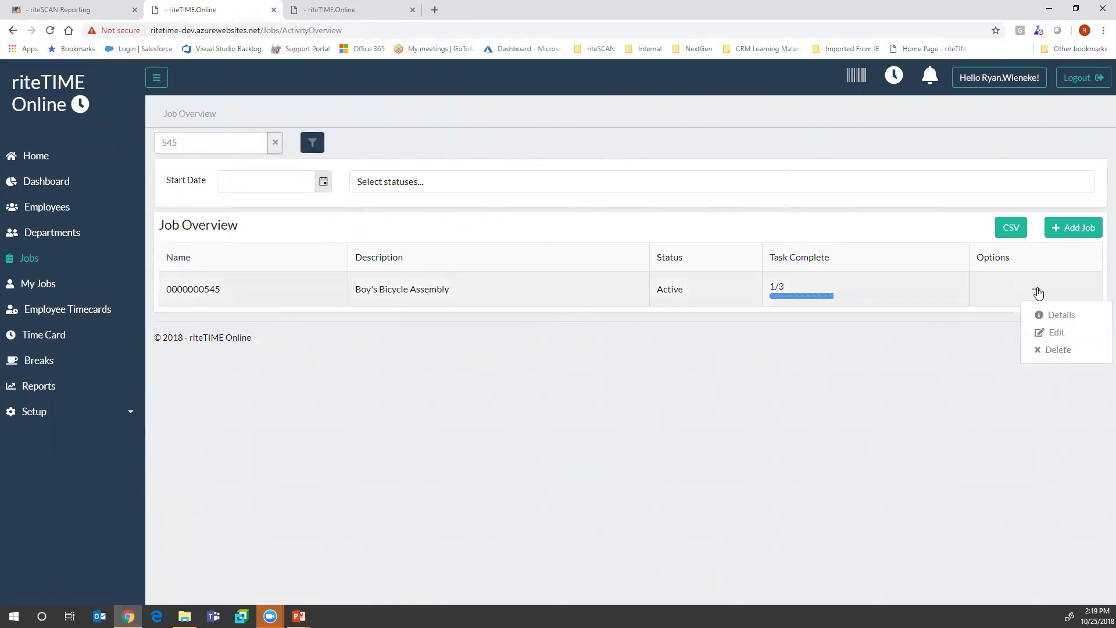
{"action": "left_click", "coordinate": [1058, 313]}
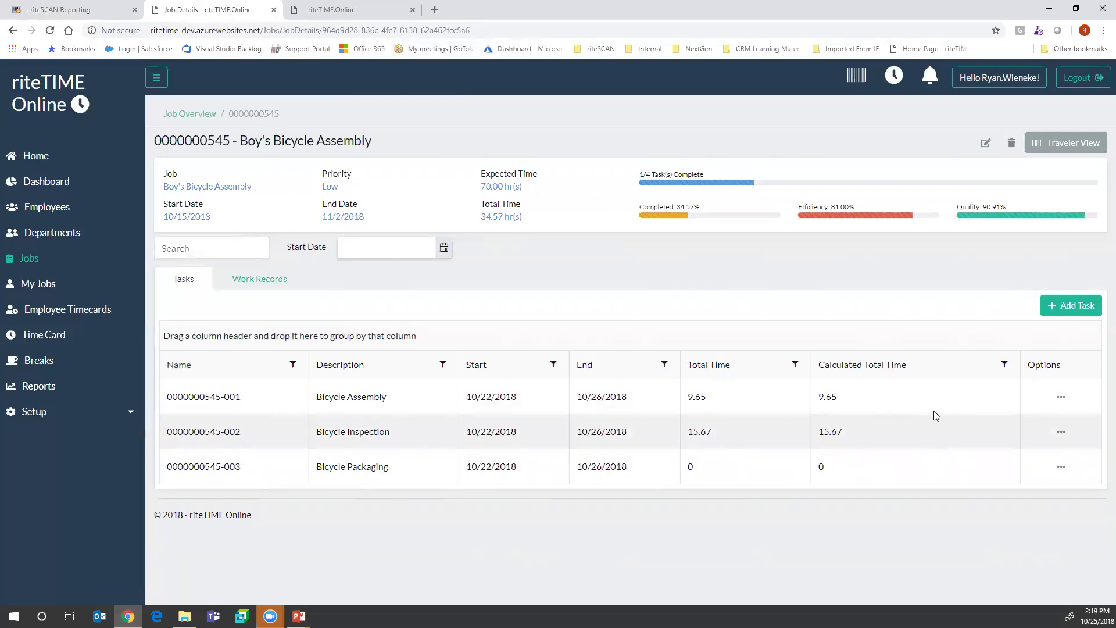
{"action": "right_click", "coordinate": [1061, 308]}
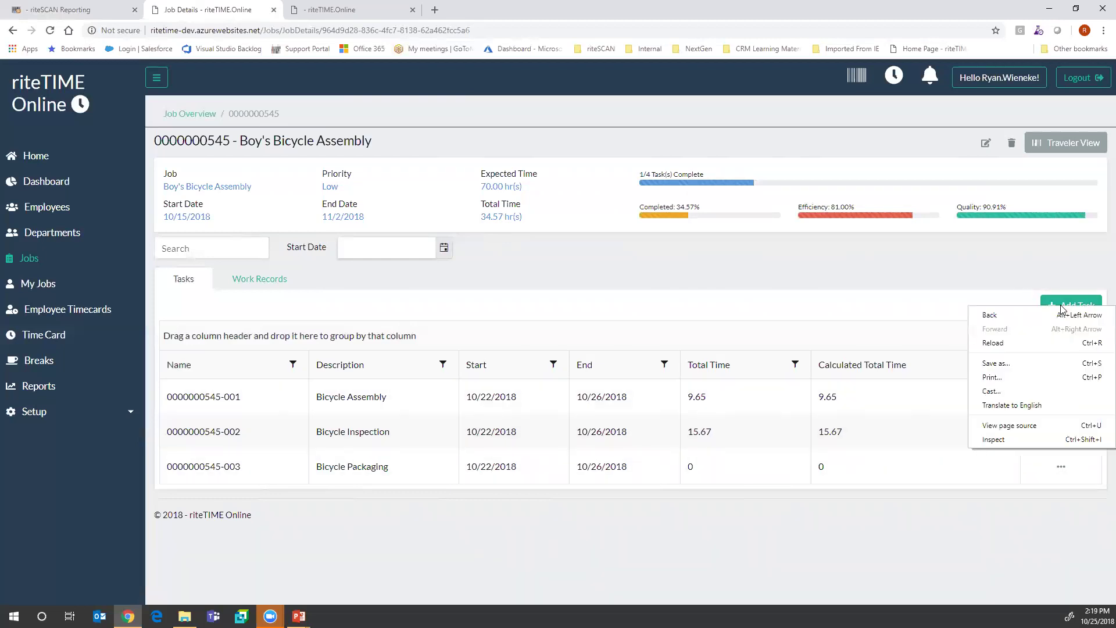
{"action": "left_click", "coordinate": [945, 311]}
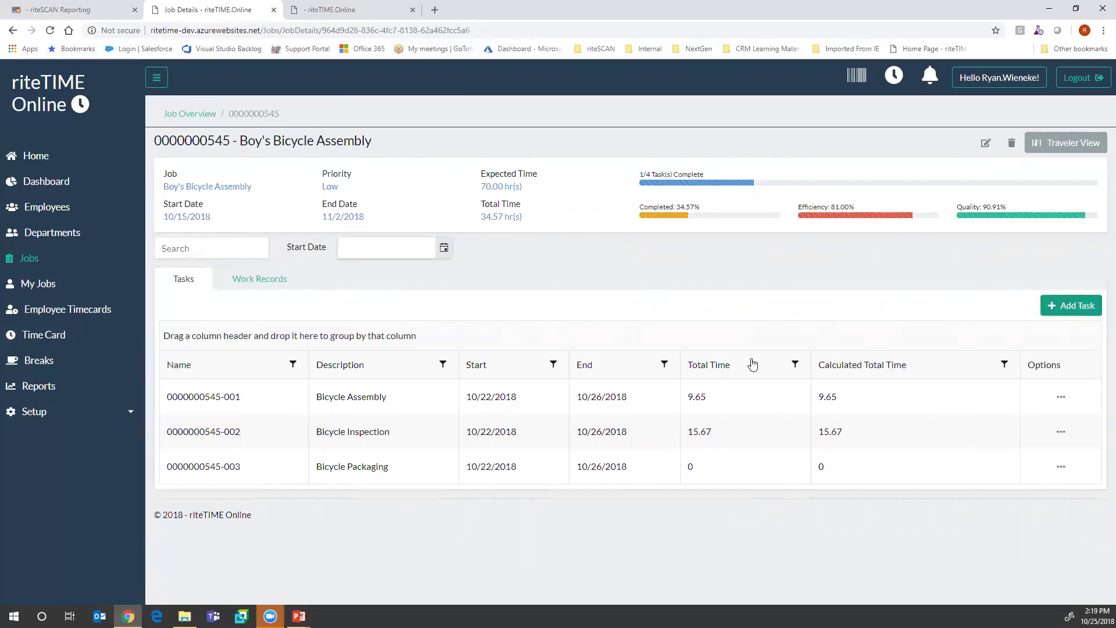
{"action": "left_click", "coordinate": [271, 281]}
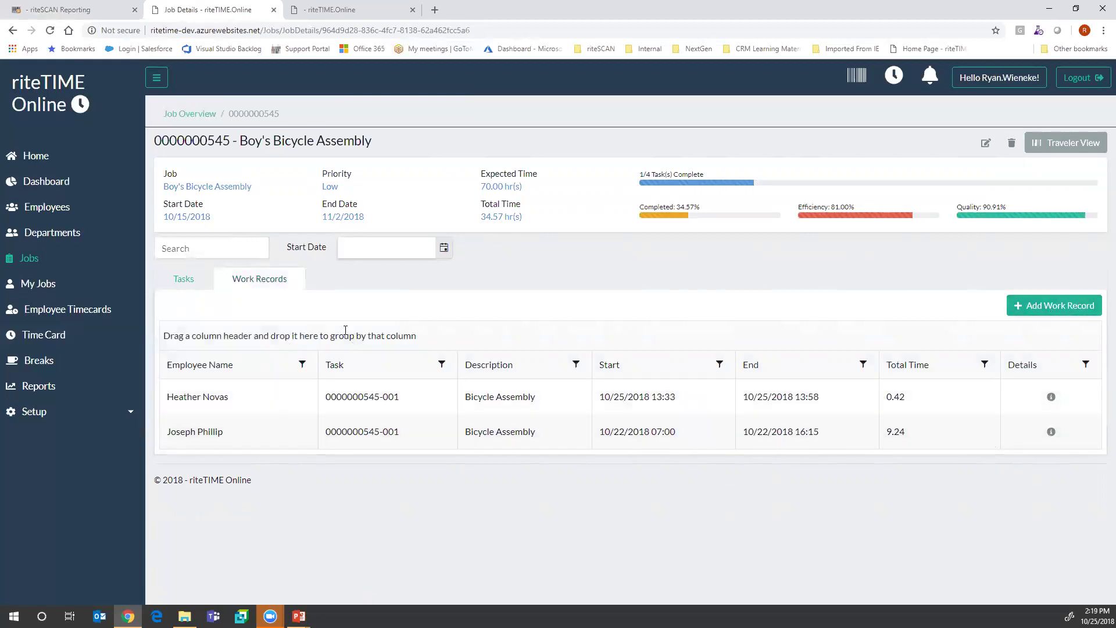
{"action": "left_click", "coordinate": [199, 282]}
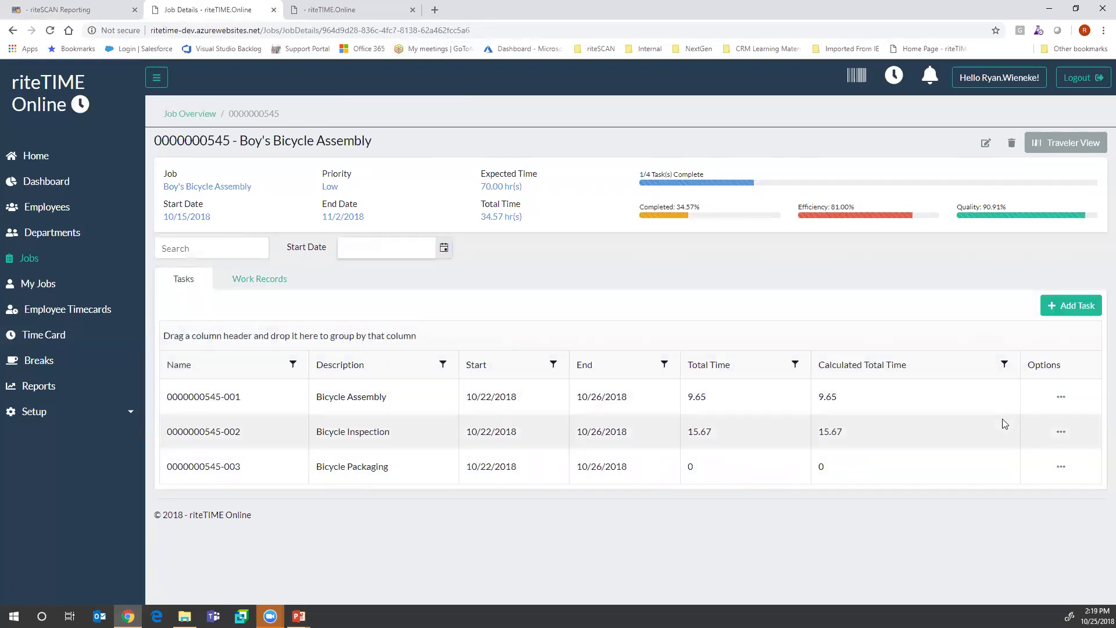
Review the Bicycle Assembly task's details and the job's traveler, returning to the job details after each.
{"action": "left_click", "coordinate": [1062, 399]}
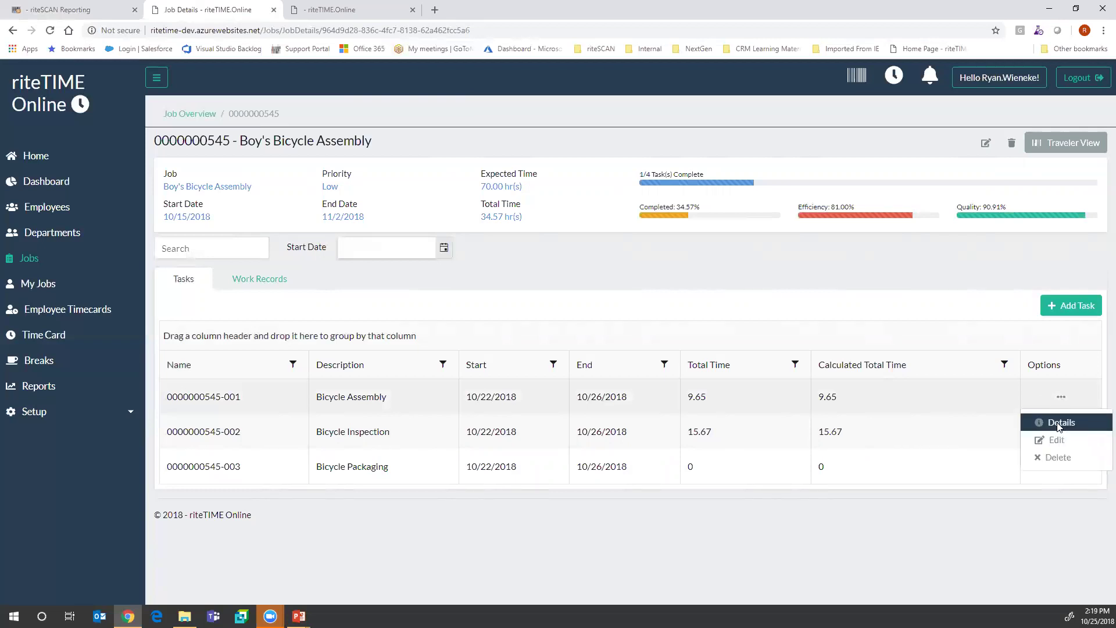
{"action": "left_click", "coordinate": [1059, 425]}
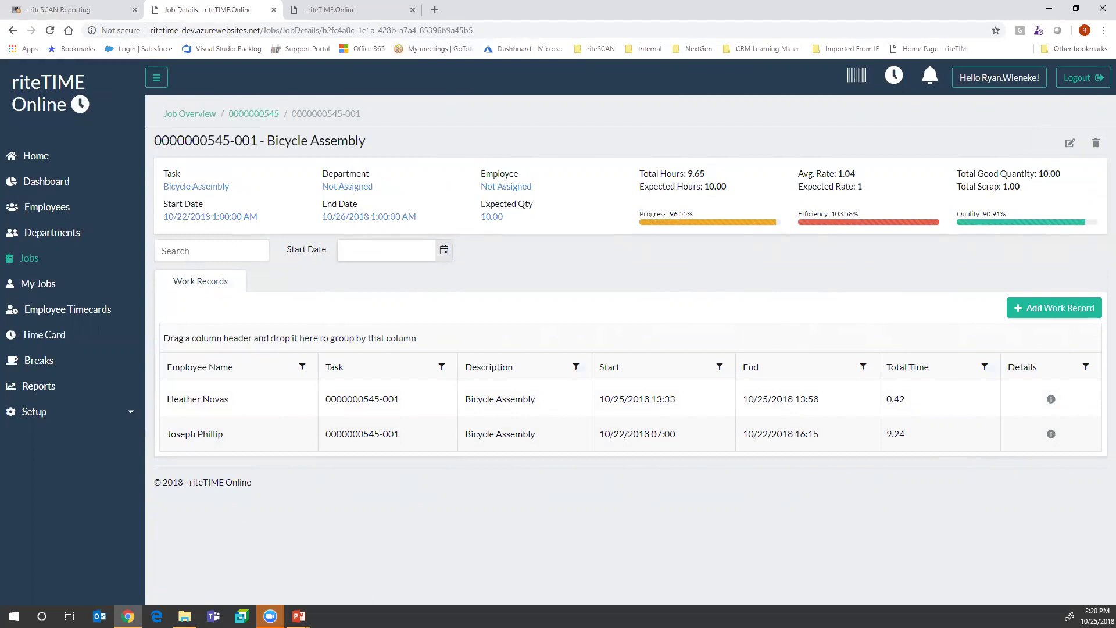
{"action": "left_click", "coordinate": [12, 34]}
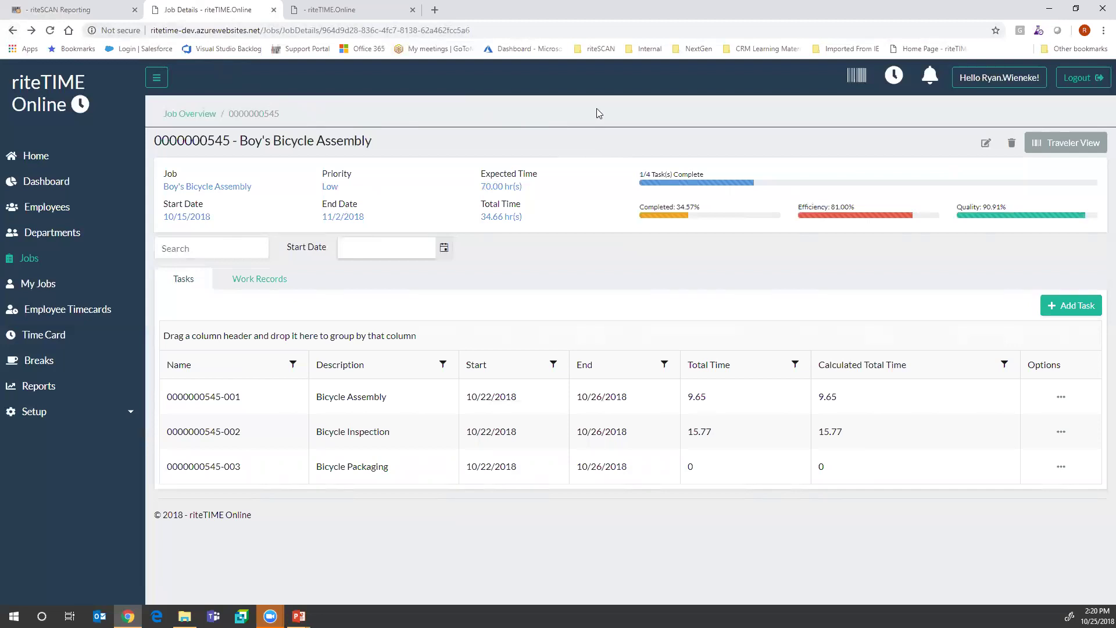
{"action": "left_click", "coordinate": [1075, 144]}
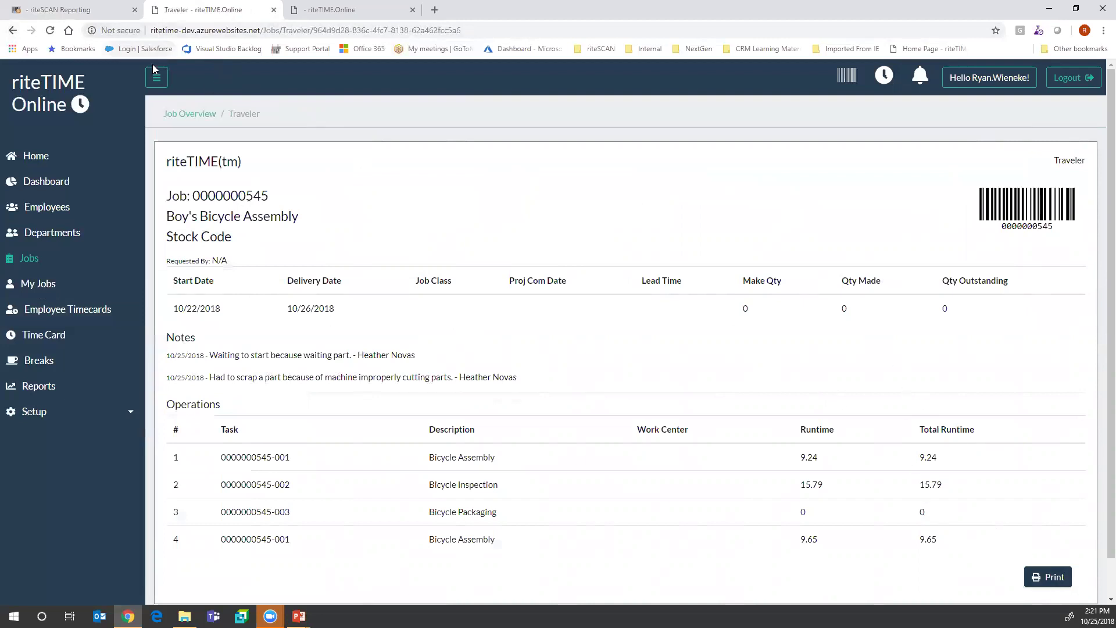
{"action": "left_click", "coordinate": [11, 31]}
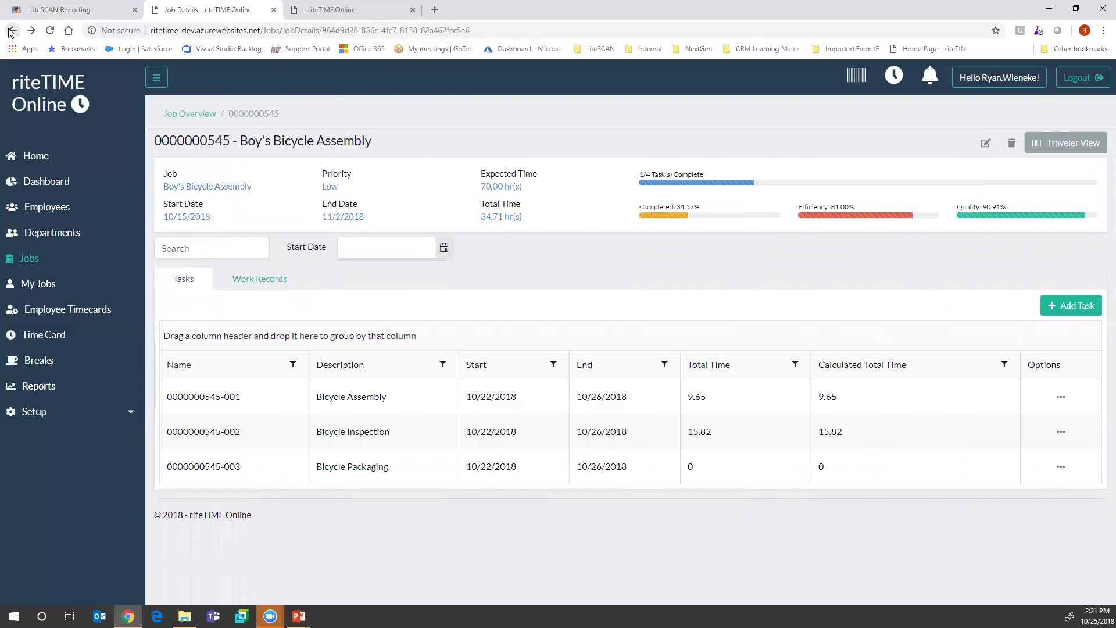
Open the employee timecards, search by the employee's first name and select the matching employee.
{"action": "left_click", "coordinate": [122, 316]}
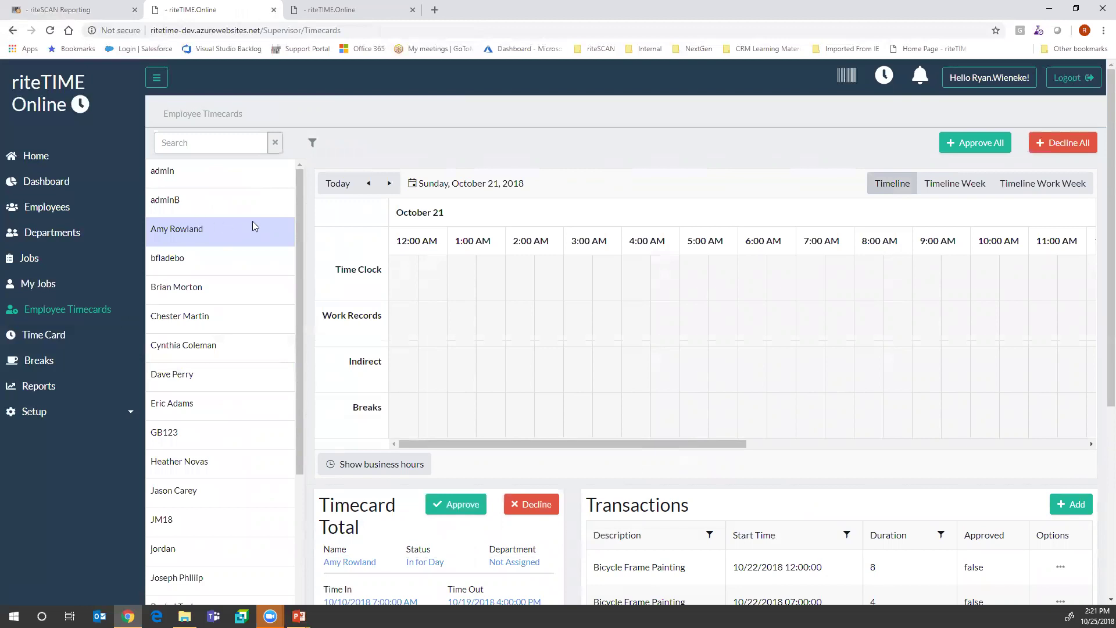
{"action": "left_click", "coordinate": [235, 144]}
{"action": "type", "text": "Am"}
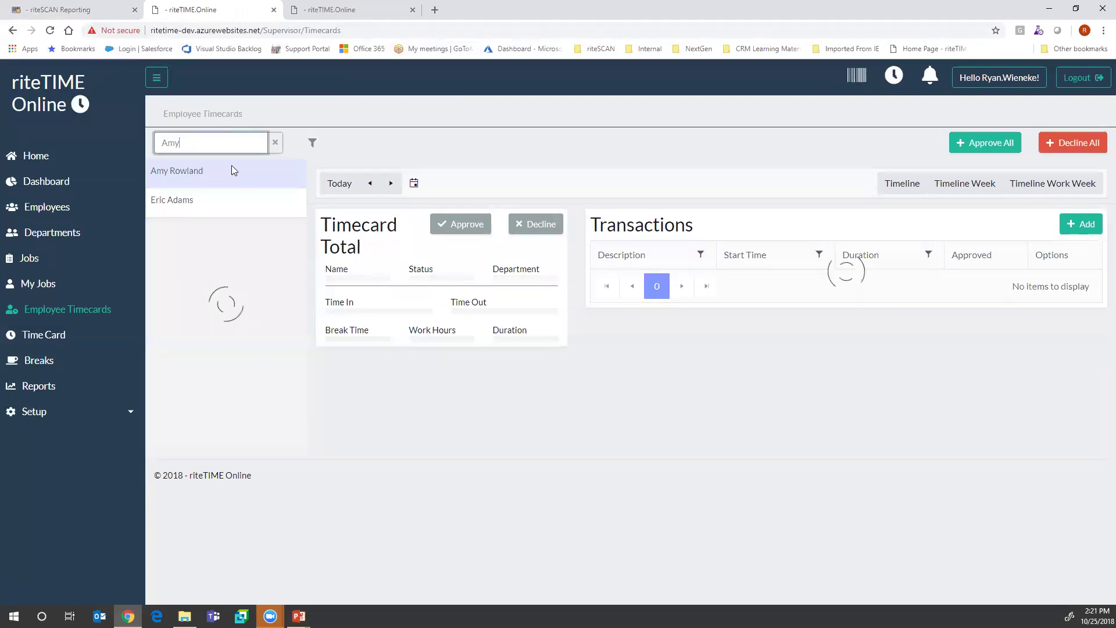
{"action": "type", "text": "y"}
{"action": "left_click", "coordinate": [233, 171]}
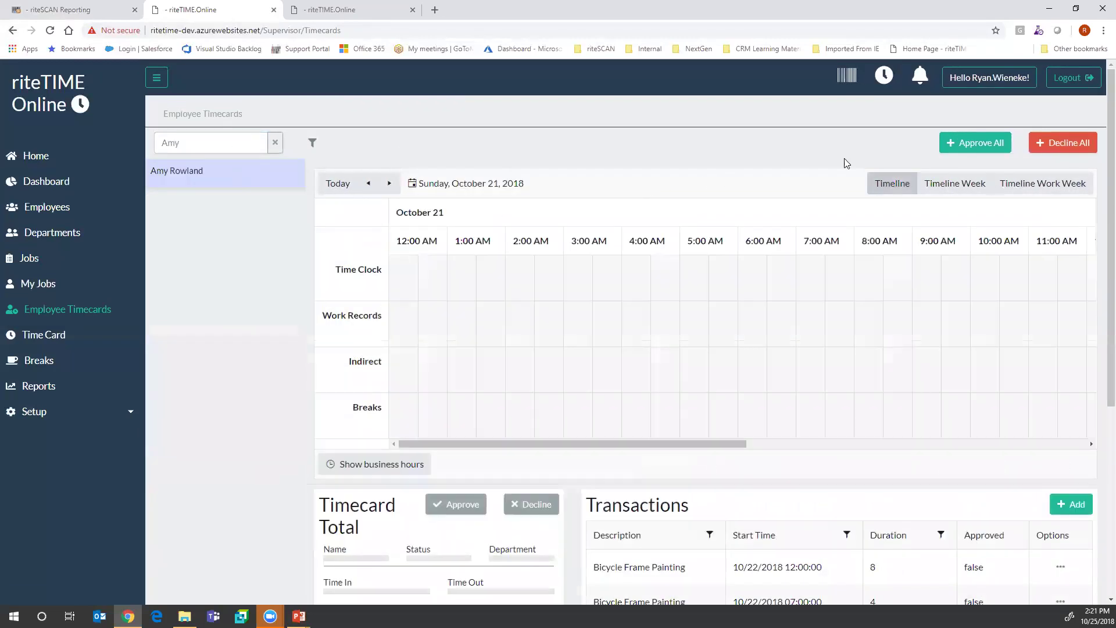
Show the selected timecard as a work-week timeline limited to business hours for October 22–26, 2018.
{"action": "left_click", "coordinate": [1041, 184]}
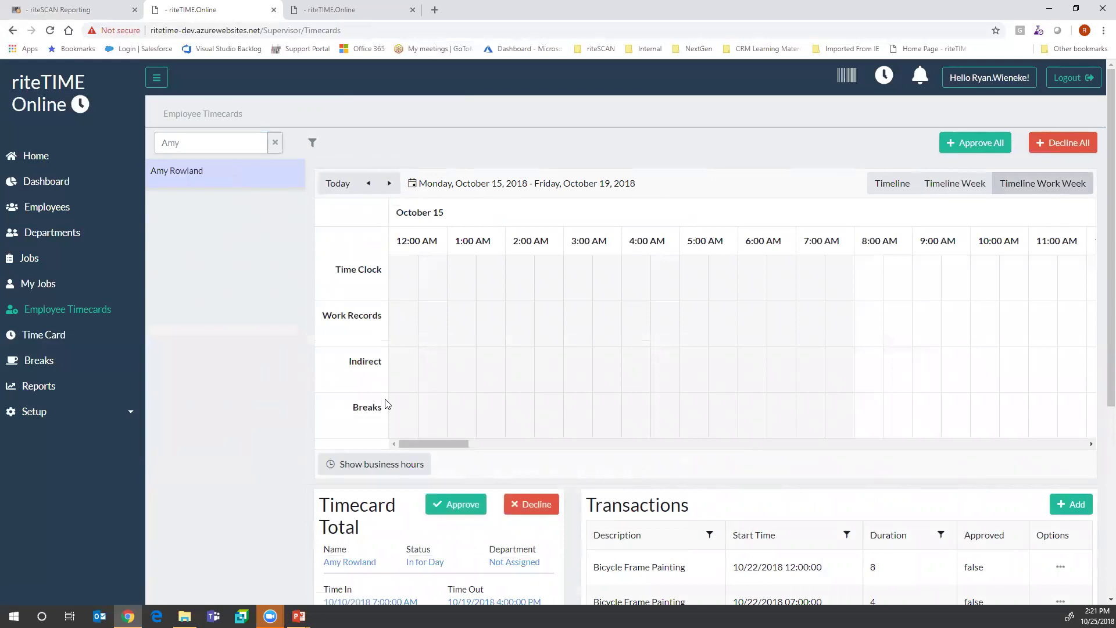
{"action": "left_click", "coordinate": [384, 464]}
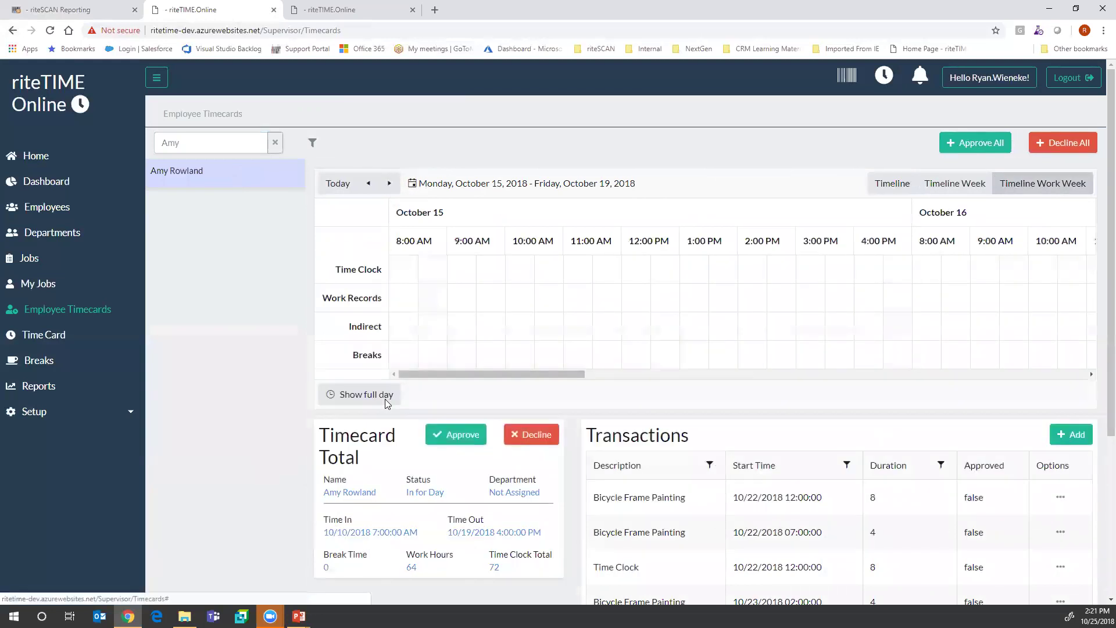
{"action": "left_click", "coordinate": [389, 184]}
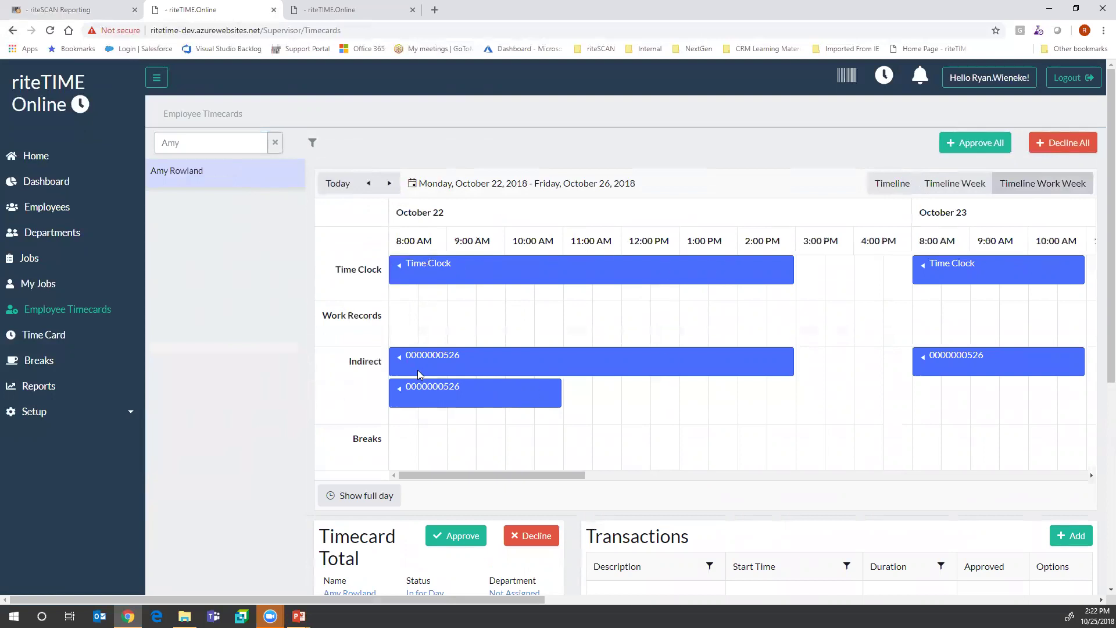
Review the selected employee's timecard total and transactions, and clear the employee search.
{"action": "scroll", "coordinate": [609, 404], "scroll_direction": "down", "scroll_amount": 5}
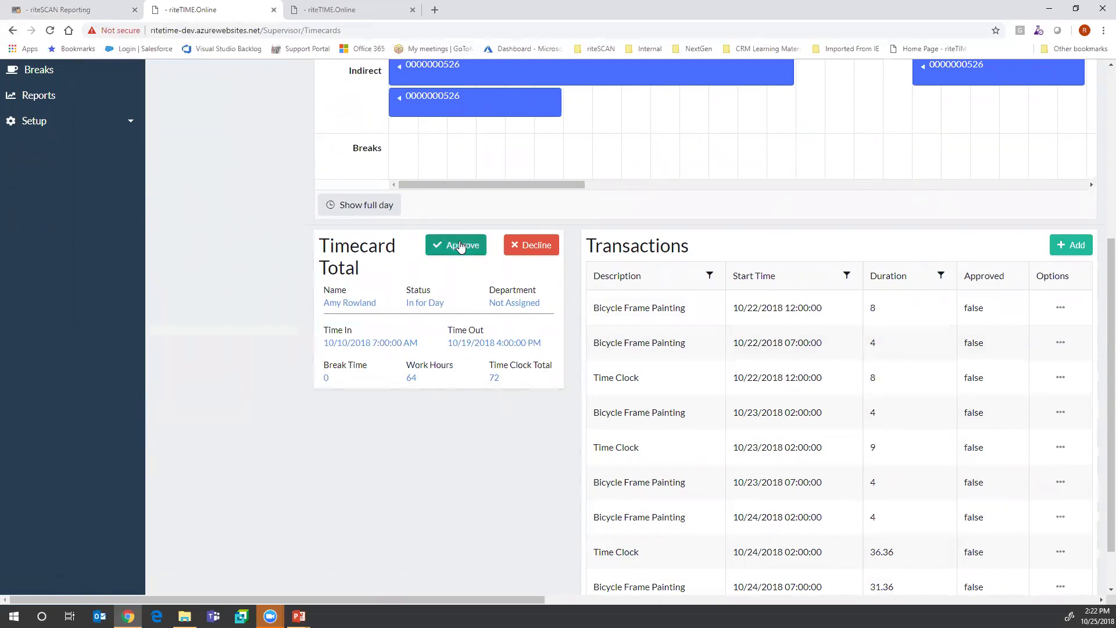
{"action": "scroll", "coordinate": [459, 241], "scroll_direction": "up", "scroll_amount": 5}
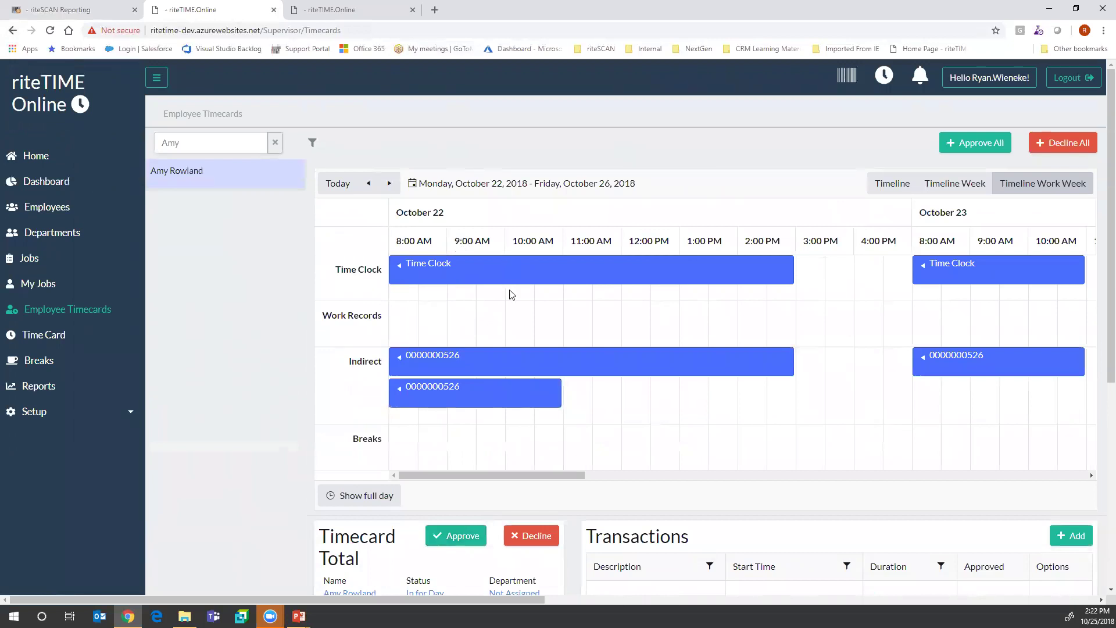
{"action": "left_click", "coordinate": [276, 143]}
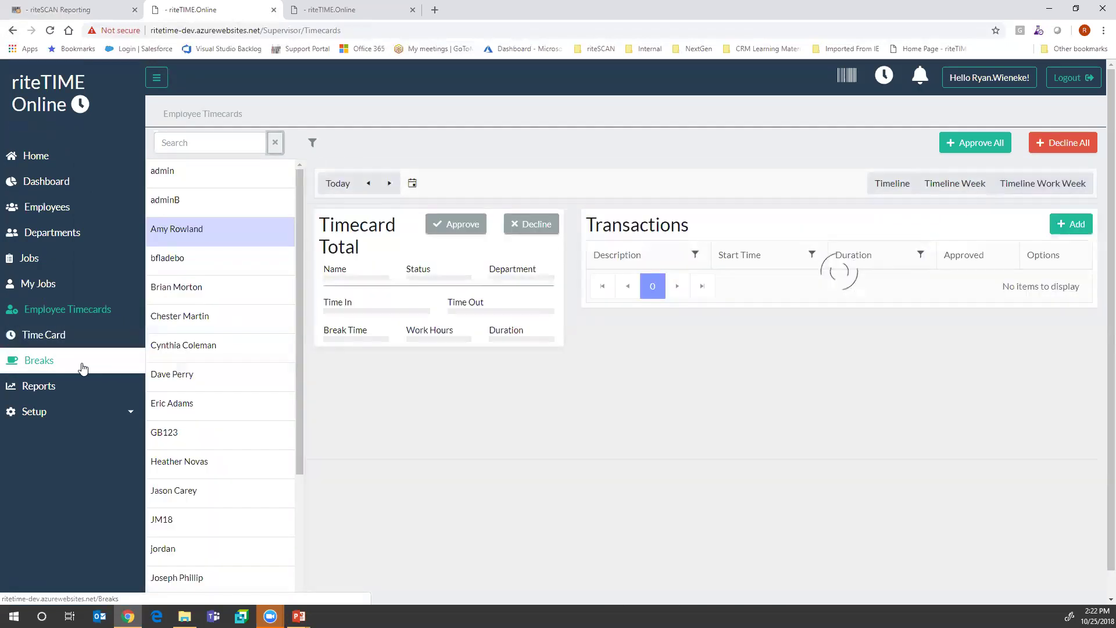
Review the regular and scheduled breaks, and list all security roles in Setup with the search filter cleared.
{"action": "left_click", "coordinate": [87, 365]}
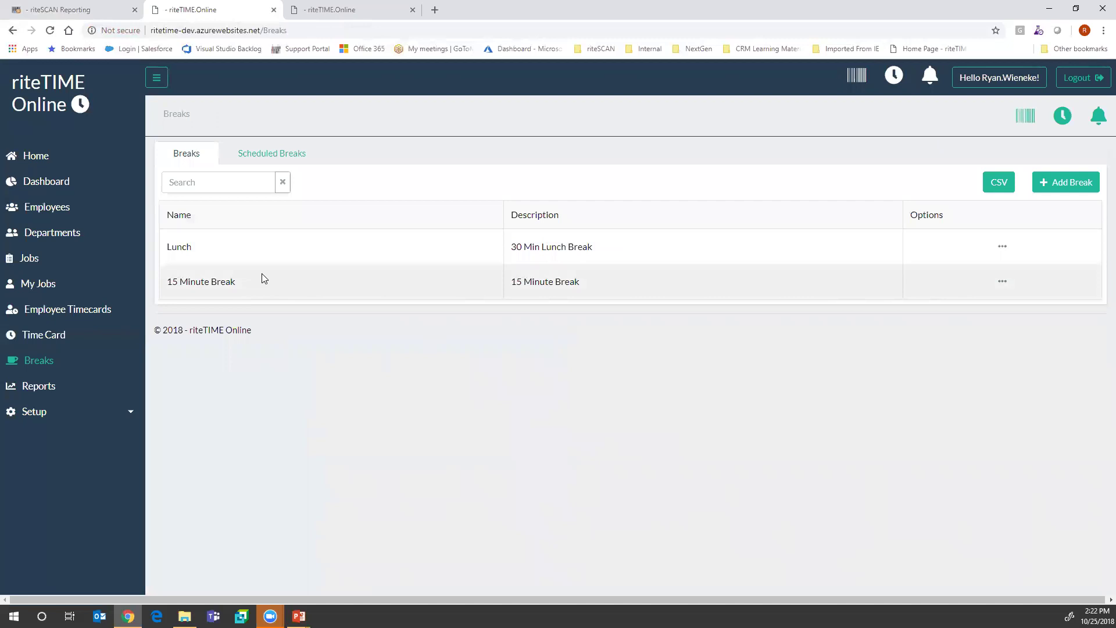
{"action": "left_click", "coordinate": [266, 164]}
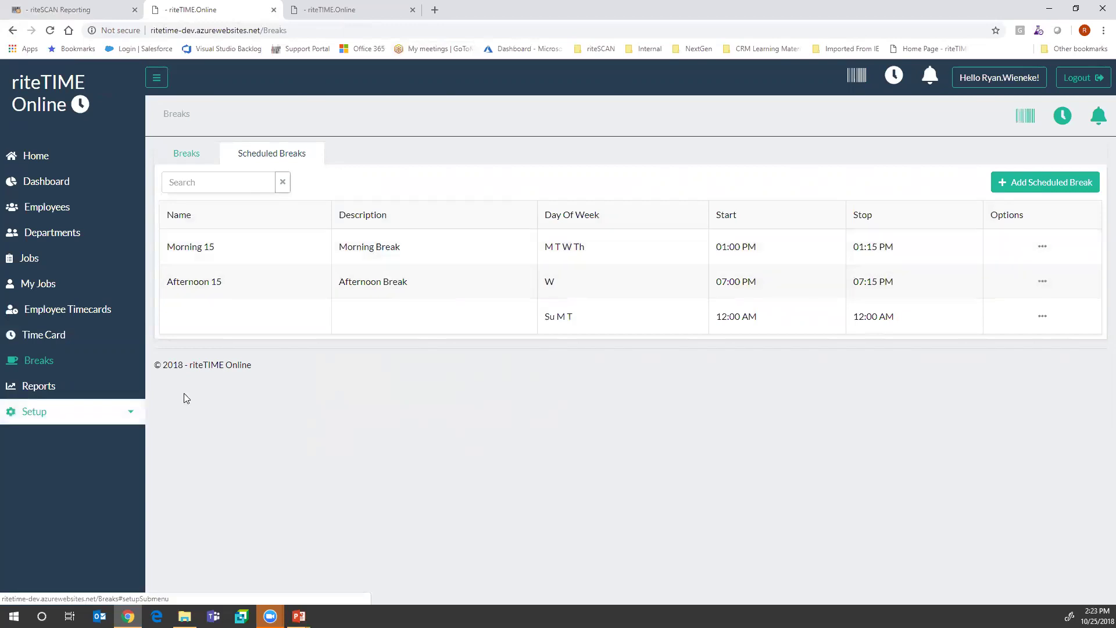
{"action": "key", "text": "Return"}
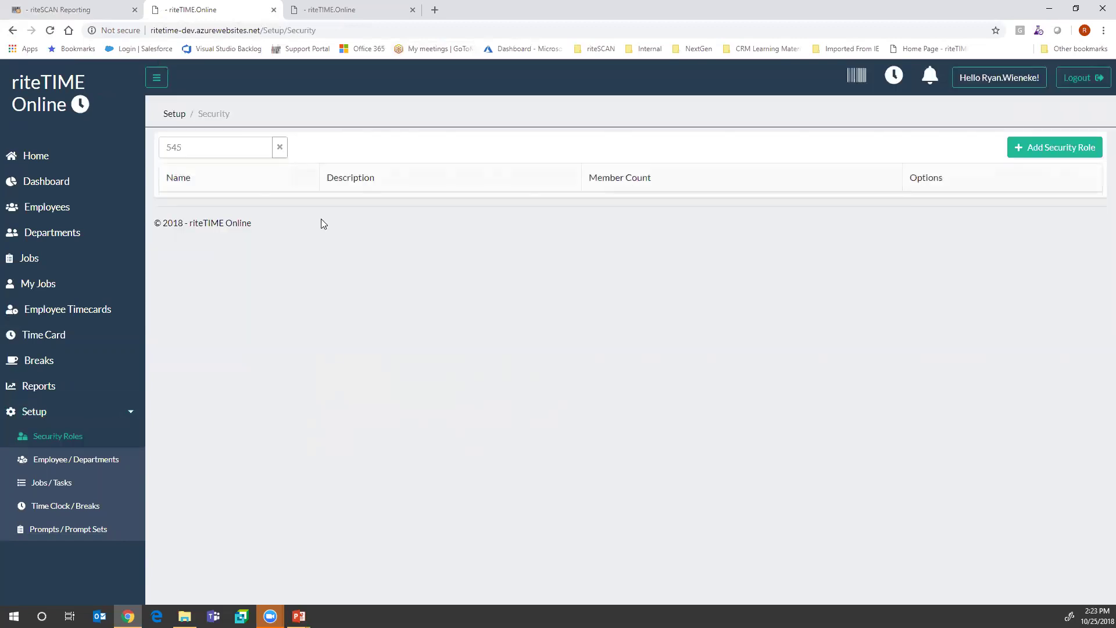
{"action": "left_click", "coordinate": [280, 149]}
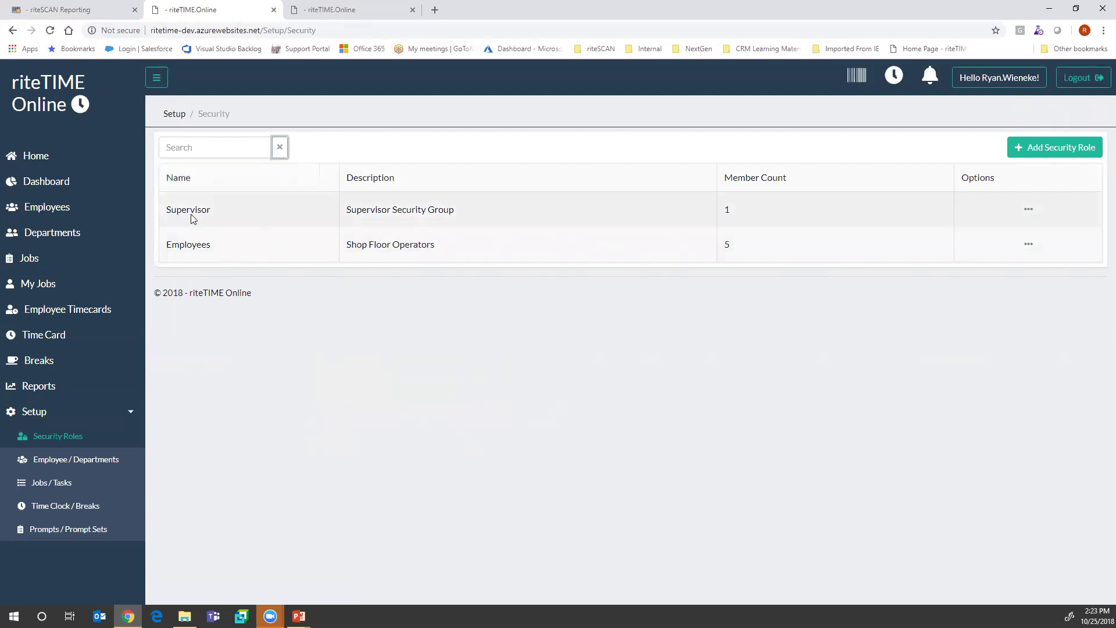
Filter the available tasks in My Jobs by 525 and start the Bicycle Inspection task.
{"action": "left_click", "coordinate": [117, 288]}
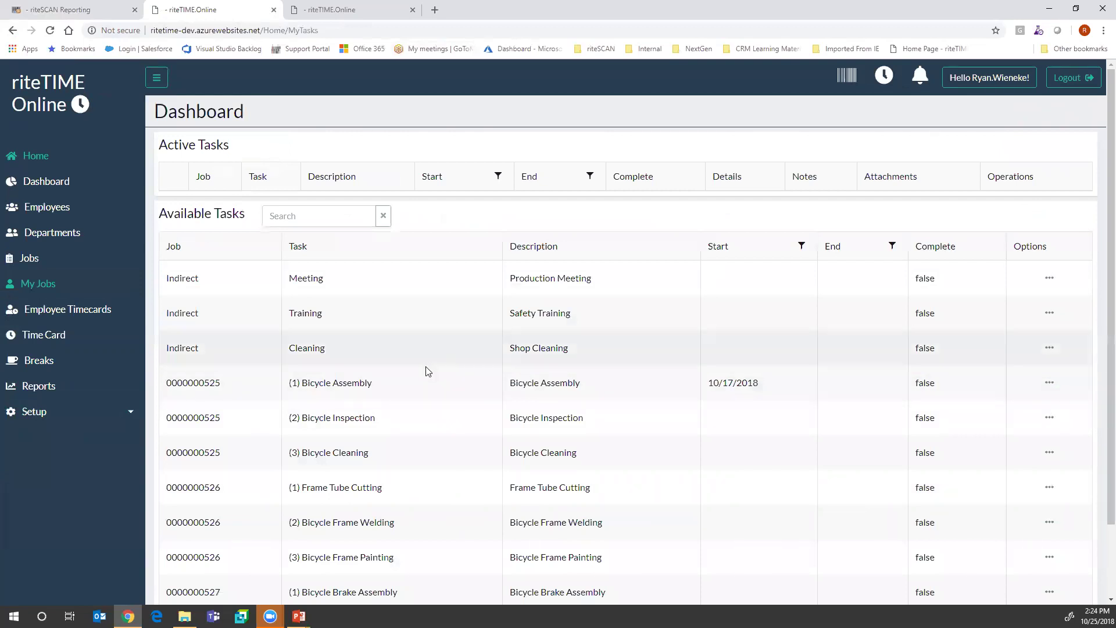
{"action": "left_click", "coordinate": [342, 219]}
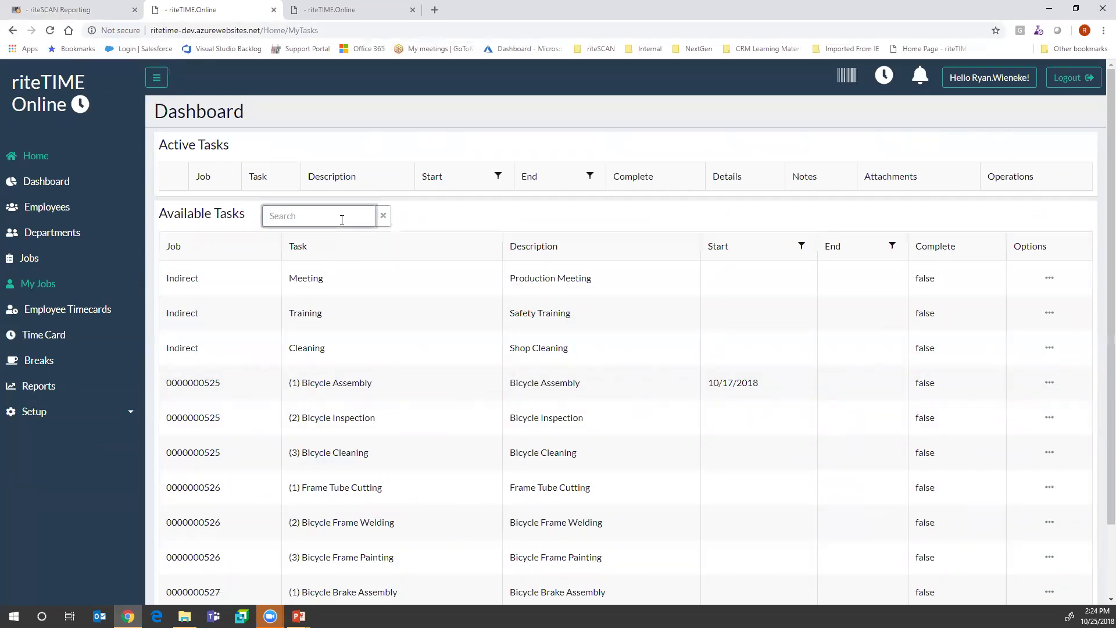
{"action": "type", "text": "525"}
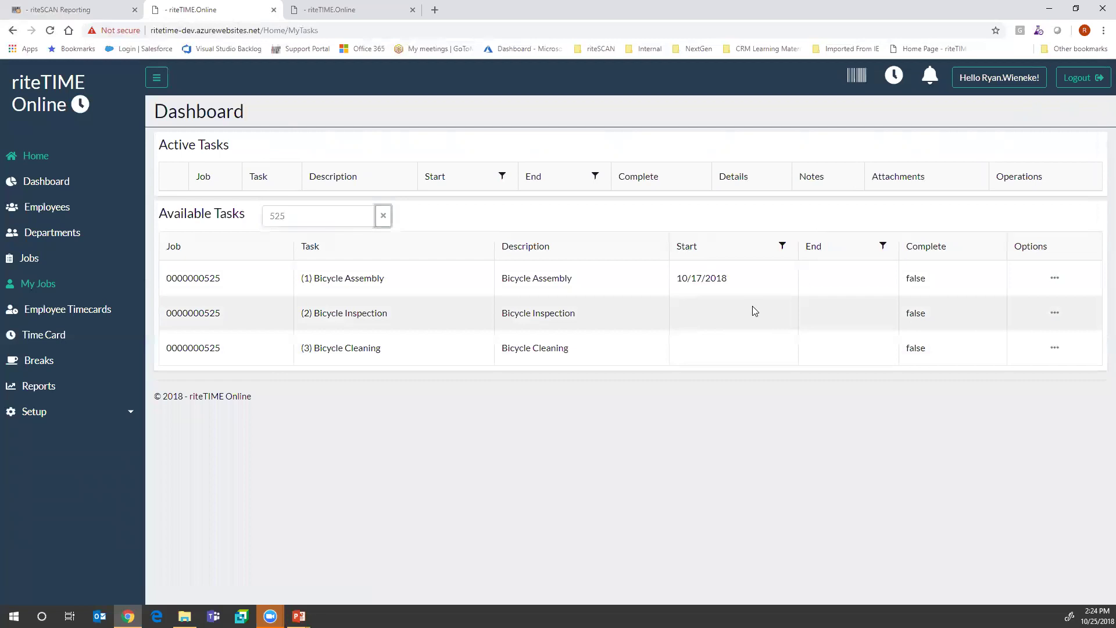
{"action": "left_click", "coordinate": [1055, 314]}
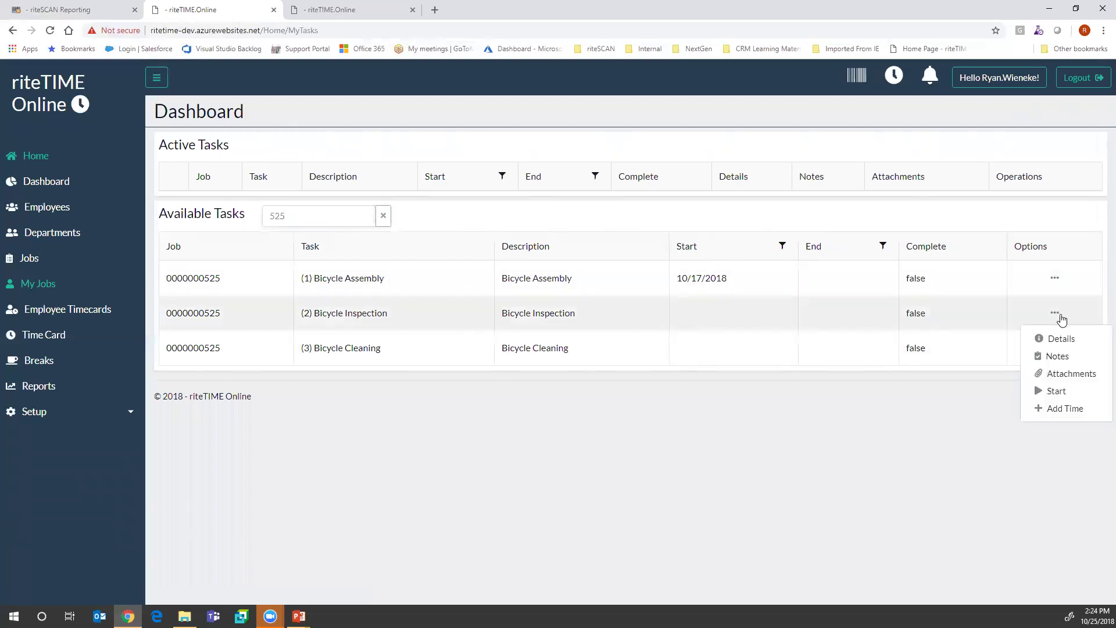
{"action": "left_click", "coordinate": [1055, 391]}
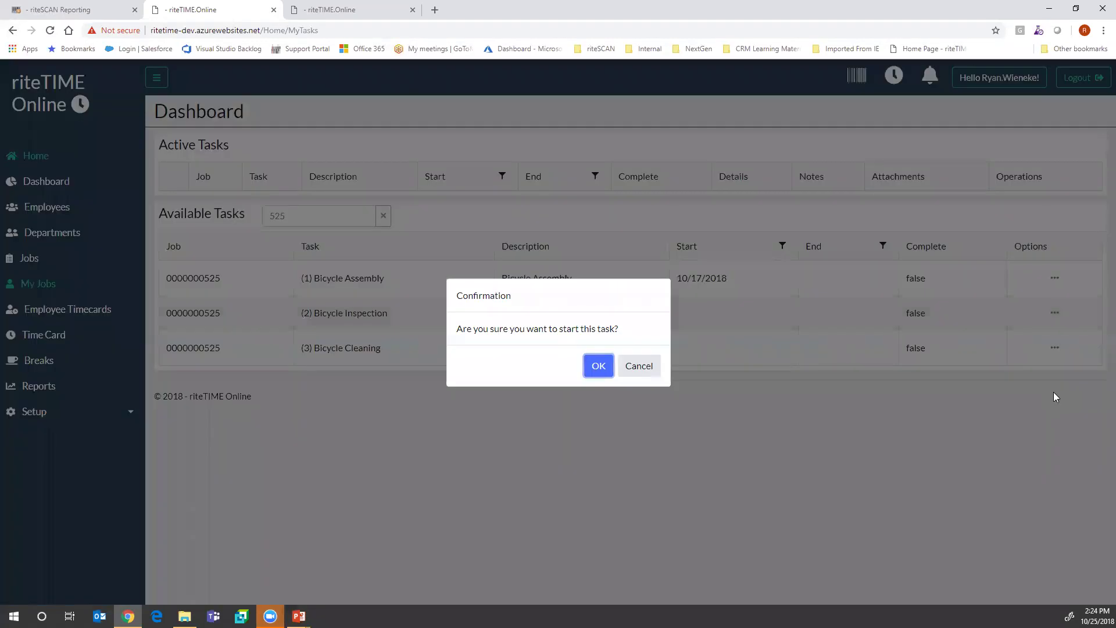
{"action": "left_click", "coordinate": [599, 367]}
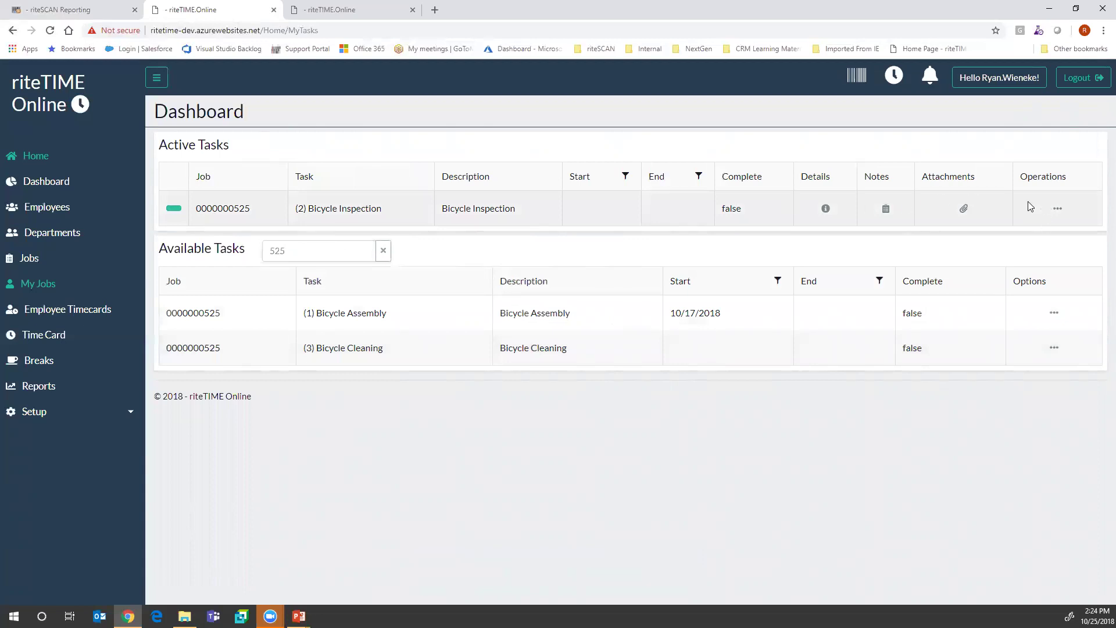
Review the notes and attachments of the active Bicycle Inspection task, closing each window again.
{"action": "left_click", "coordinate": [885, 209]}
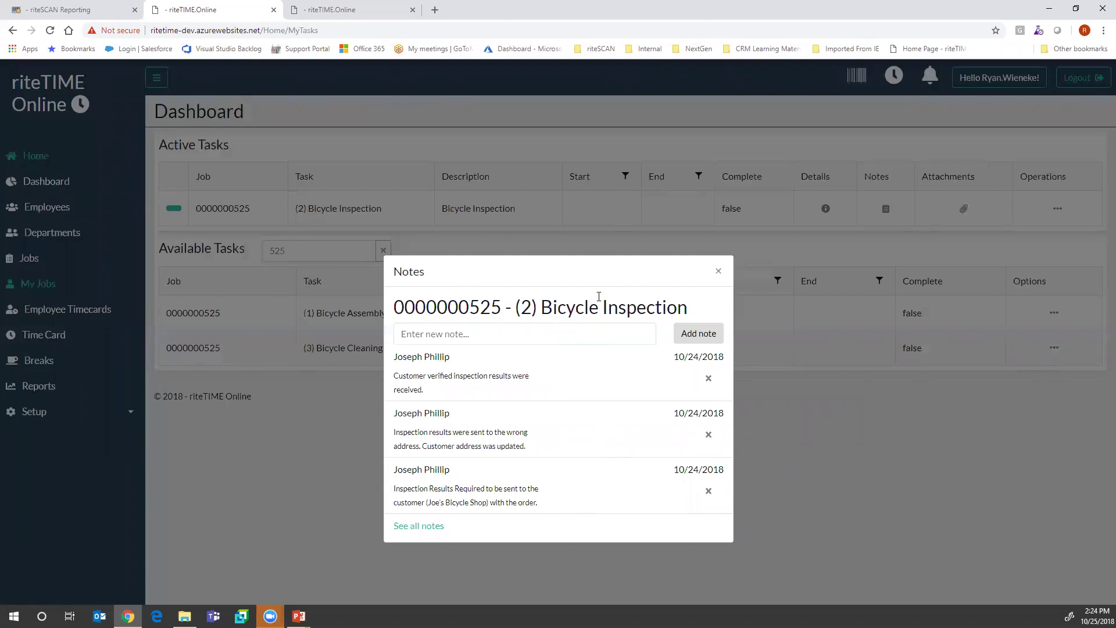
{"action": "left_click", "coordinate": [719, 272]}
{"action": "left_click", "coordinate": [966, 211]}
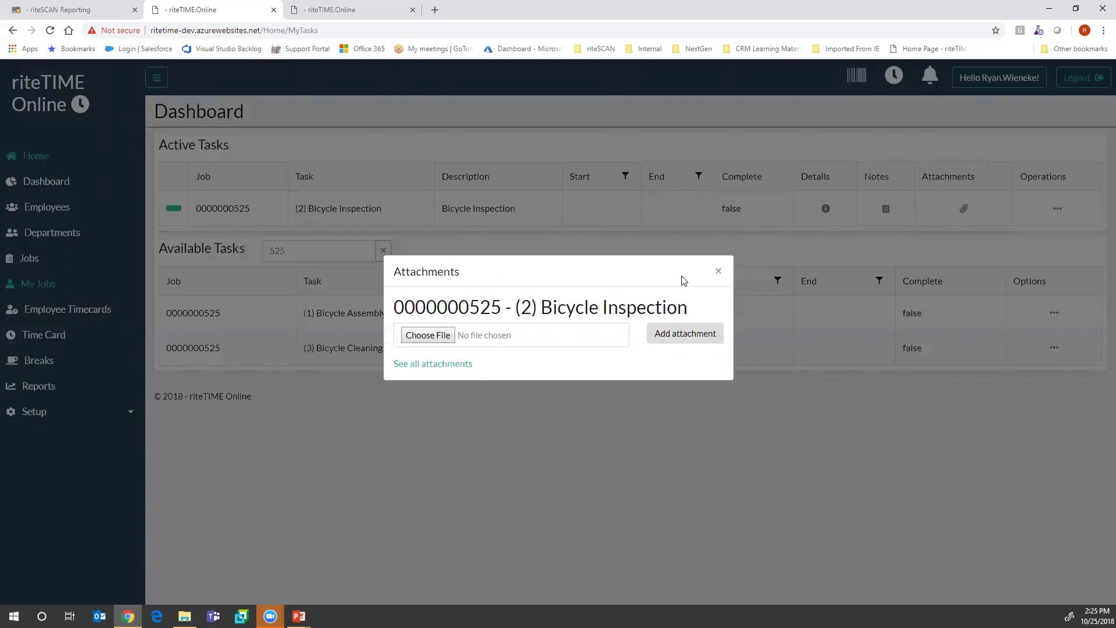
{"action": "left_click", "coordinate": [720, 272]}
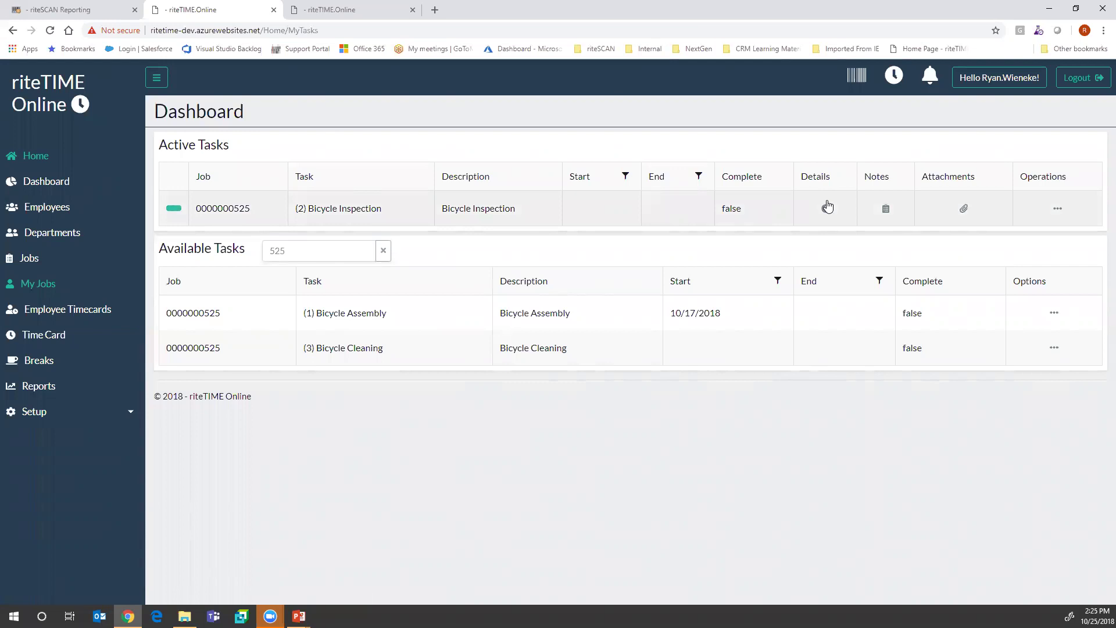
Stop the active Bicycle Inspection task and confirm it.
{"action": "left_click", "coordinate": [1059, 211]}
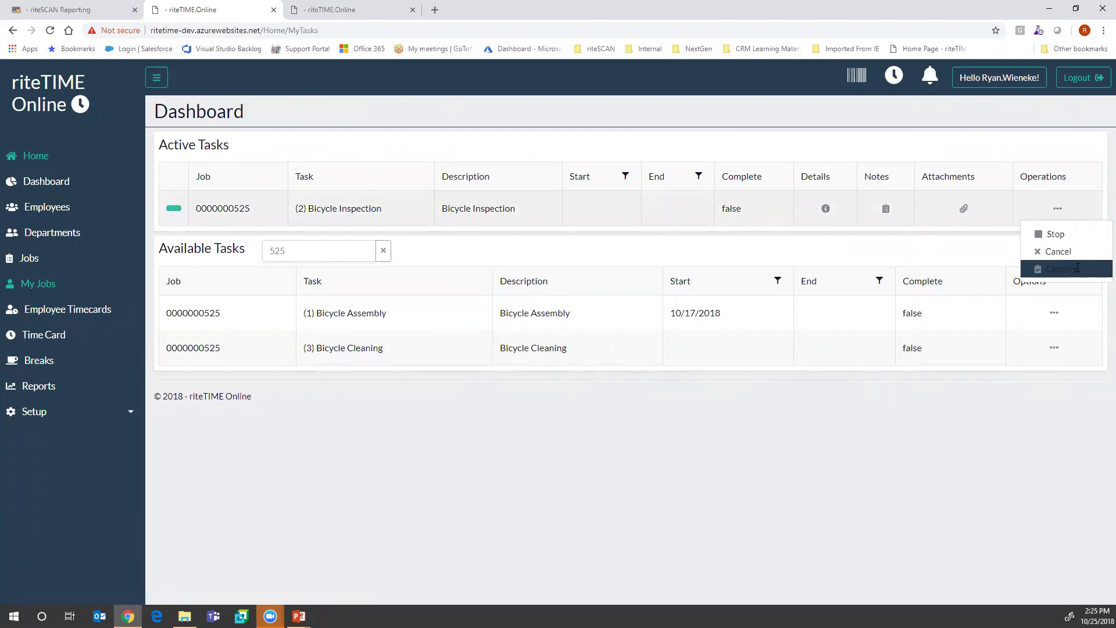
{"action": "left_click", "coordinate": [1055, 232]}
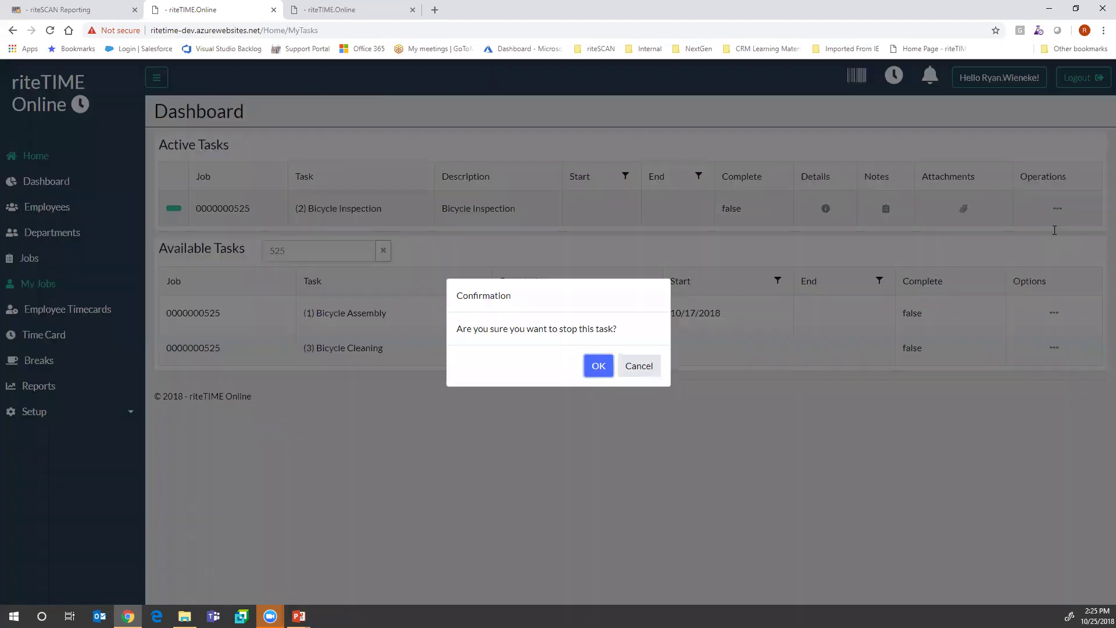
{"action": "left_click", "coordinate": [597, 363]}
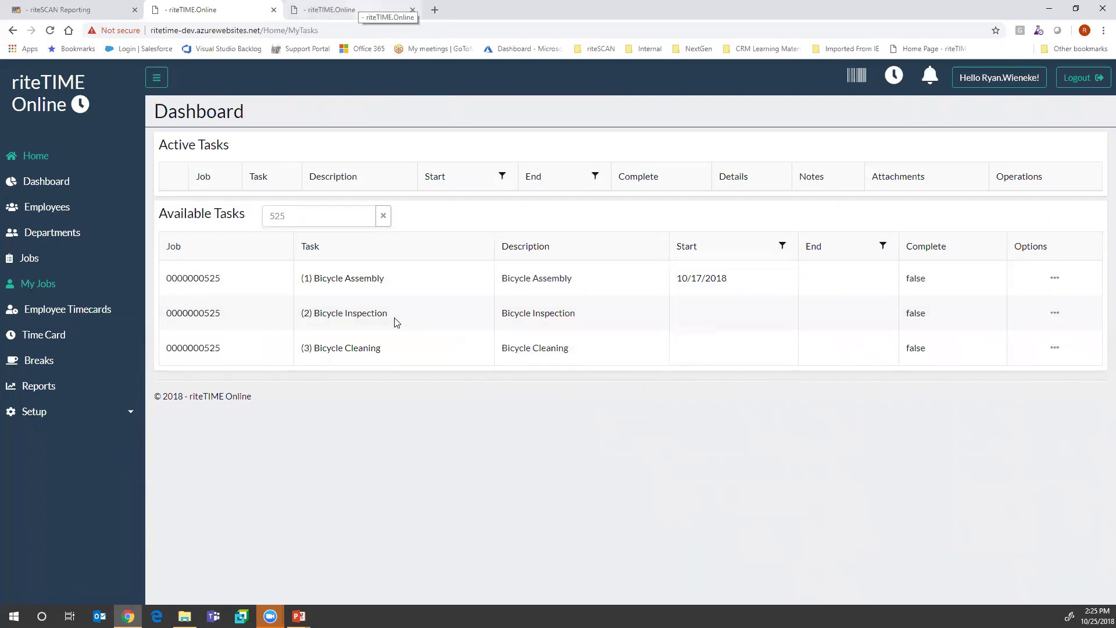
Log in to the riteTIME Online Quick Start page with the account's e-mail as username and the account password.
{"action": "key", "text": "ctrl+Tab"}
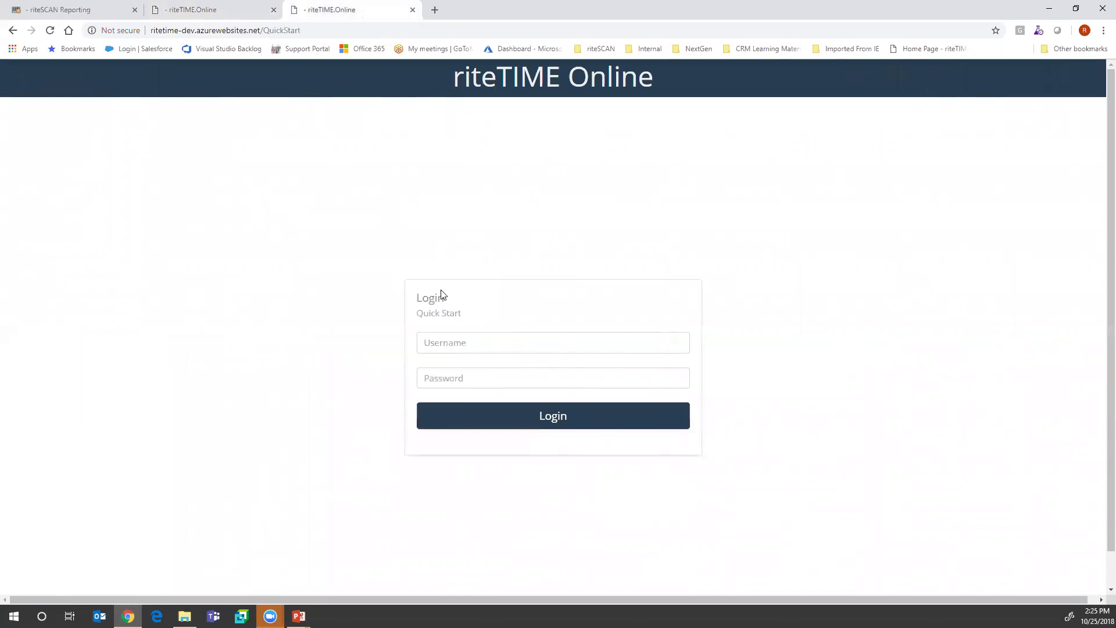
{"action": "left_click", "coordinate": [470, 336]}
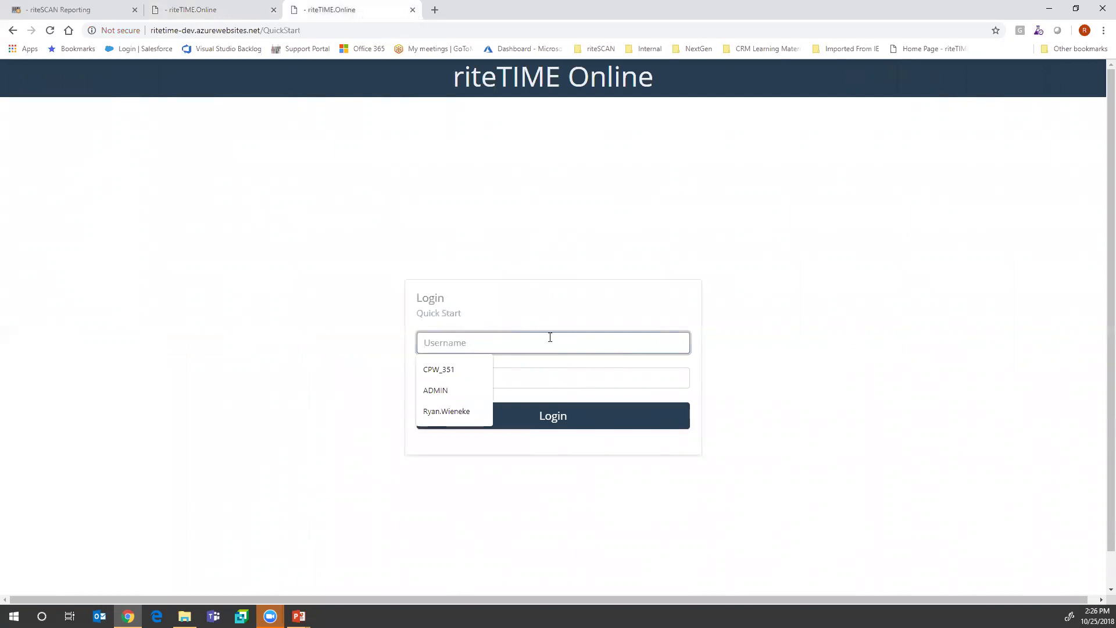
{"action": "key", "text": "ctrl+v"}
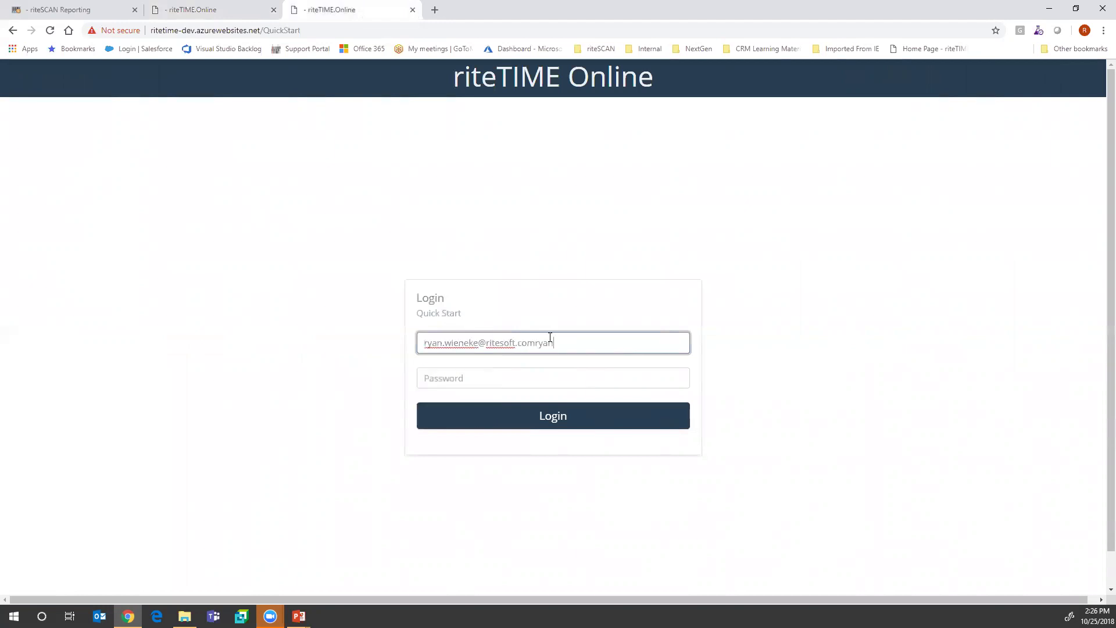
{"action": "key", "text": "ctrl+v"}
{"action": "key", "text": "BackSpace"}
{"action": "key", "text": "BackSpace"}
{"action": "key", "text": "BackSpace"}
{"action": "key", "text": "BackSpace"}
{"action": "key", "text": "BackSpace"}
{"action": "key", "text": "BackSpace"}
{"action": "key", "text": "BackSpace"}
{"action": "key", "text": "BackSpace"}
{"action": "key", "text": "BackSpace"}
{"action": "key", "text": "BackSpace"}
{"action": "key", "text": "BackSpace"}
{"action": "key", "text": "BackSpace"}
{"action": "key", "text": "BackSpace"}
{"action": "key", "text": "BackSpace"}
{"action": "key", "text": "BackSpace"}
{"action": "key", "text": "BackSpace"}
{"action": "key", "text": "BackSpace"}
{"action": "key", "text": "BackSpace"}
{"action": "key", "text": "BackSpace"}
{"action": "key", "text": "BackSpace"}
{"action": "key", "text": "BackSpace"}
{"action": "key", "text": "BackSpace"}
{"action": "key", "text": "BackSpace"}
{"action": "key", "text": "BackSpace"}
{"action": "key", "text": "Tab"}
{"action": "key", "text": "ctrl+v"}
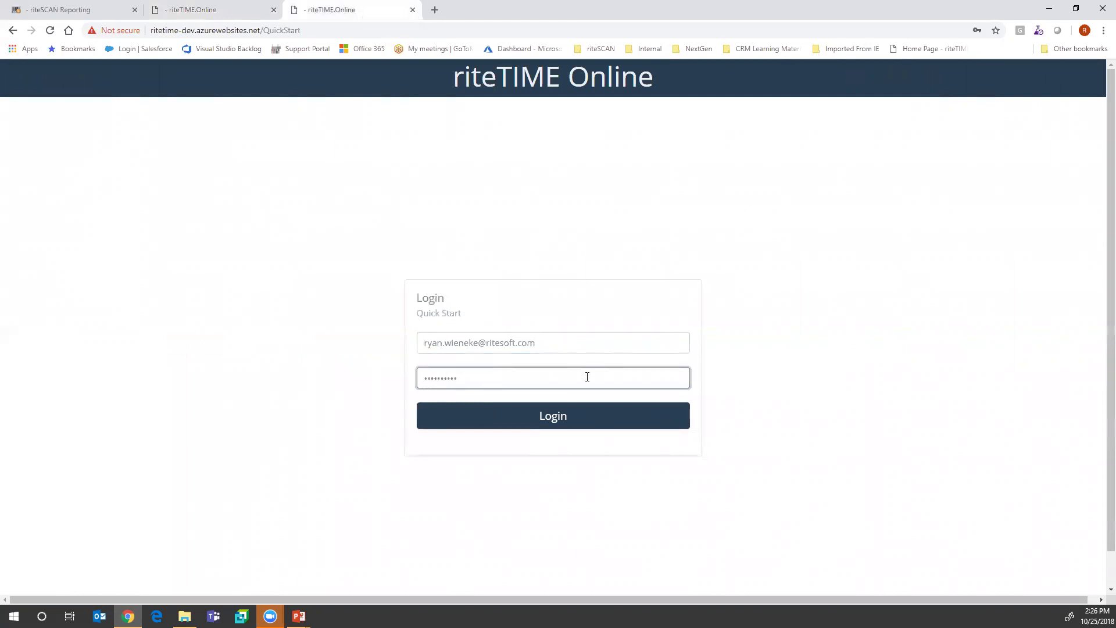
{"action": "left_click", "coordinate": [609, 420]}
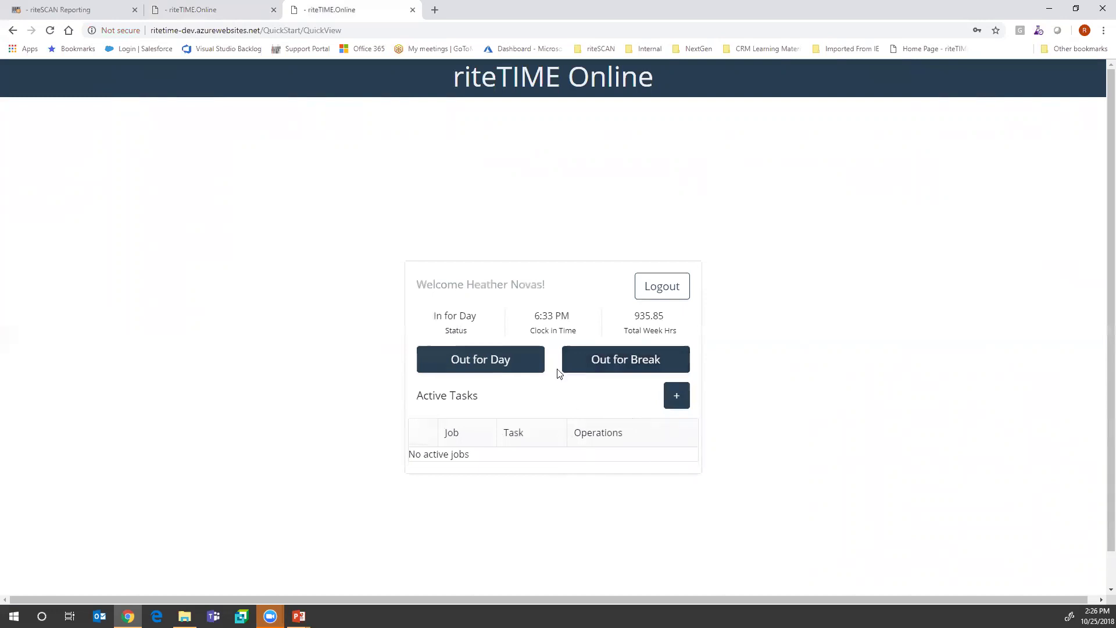
{"action": "left_click", "coordinate": [487, 362]}
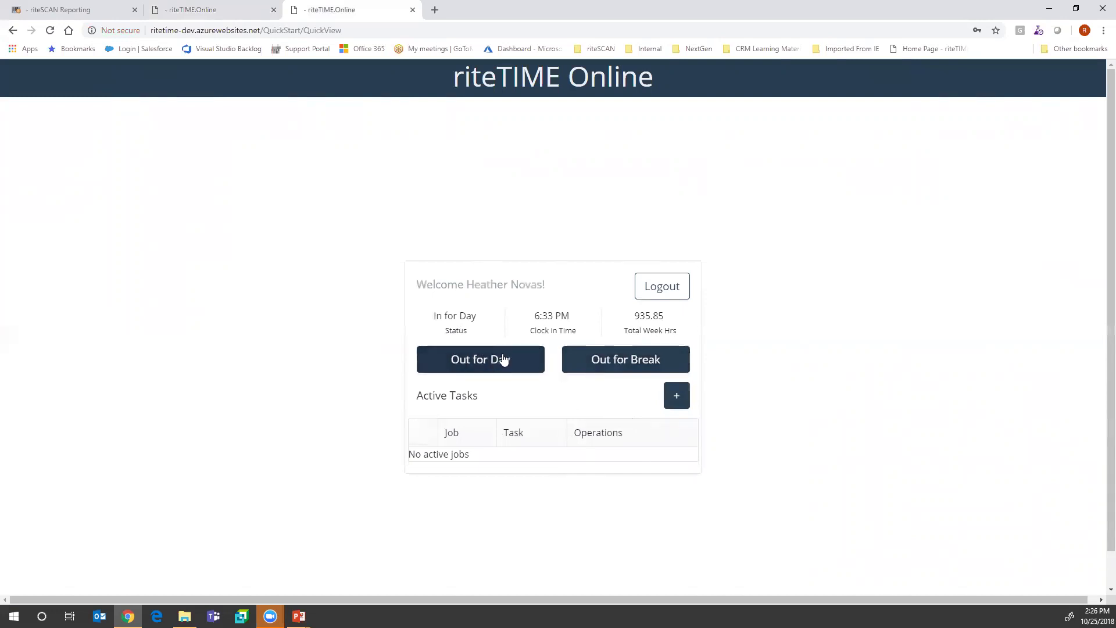
{"action": "left_click", "coordinate": [677, 396]}
{"action": "left_click", "coordinate": [519, 250]}
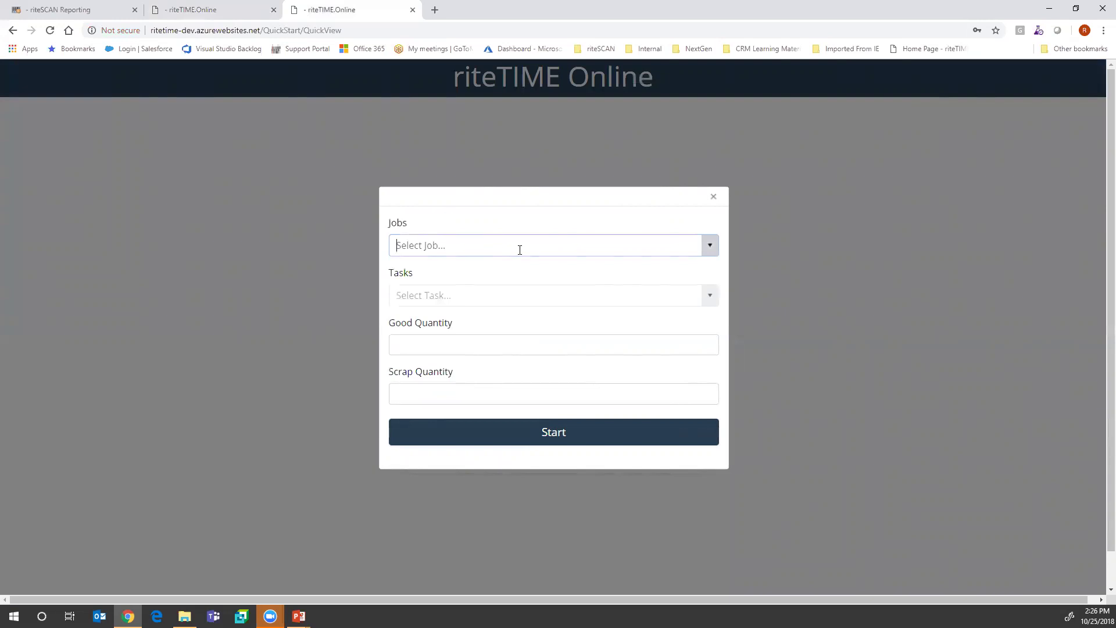
{"action": "type", "text": "0000000545 - Boy's Bicycle Assembly"}
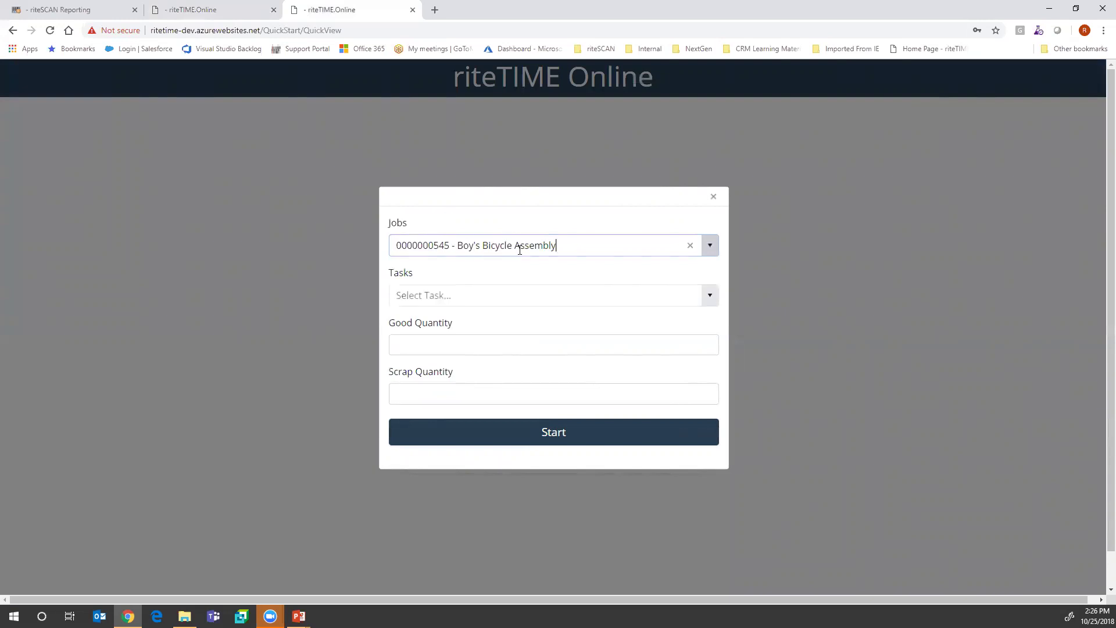
{"action": "key", "text": "Tab"}
{"action": "type", "text": "0000000545 - 0000000545-001"}
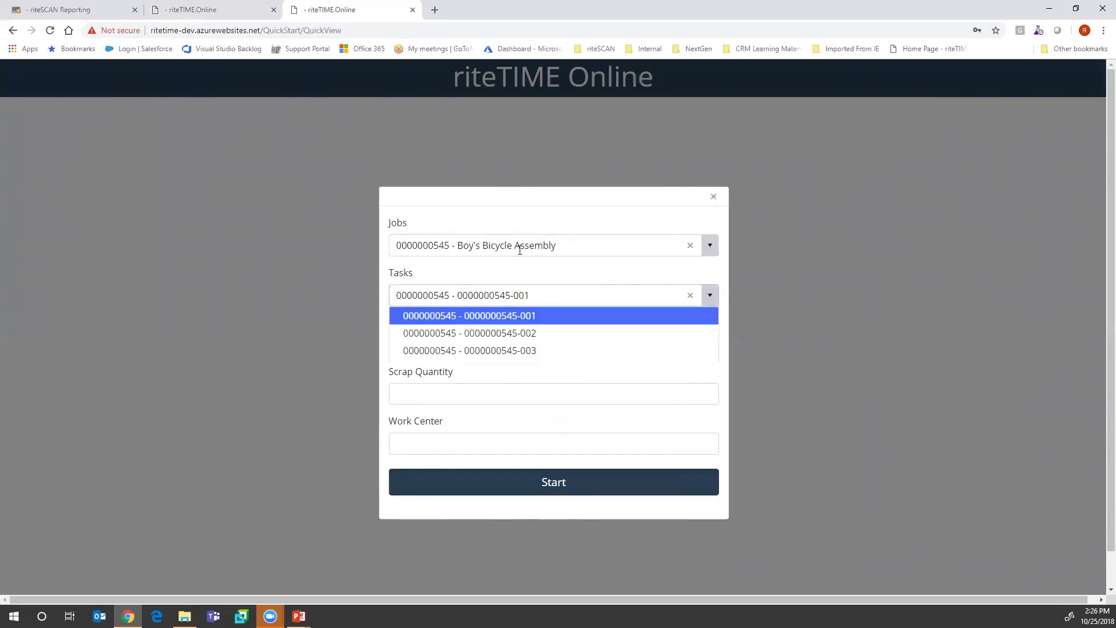
{"action": "left_click", "coordinate": [560, 324]}
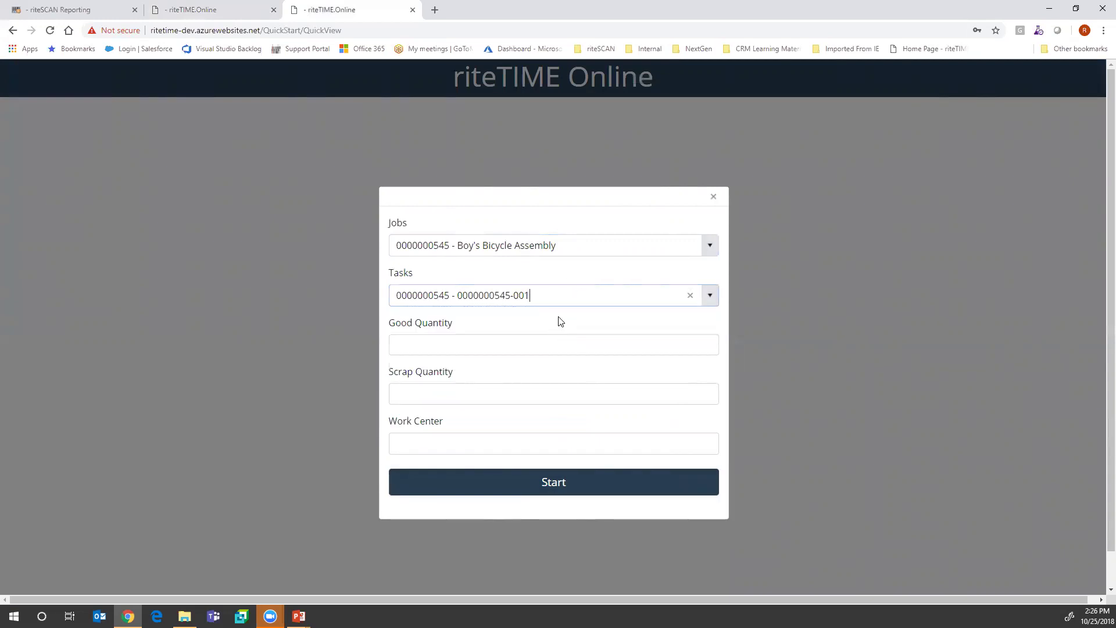
{"action": "left_click", "coordinate": [528, 343]}
{"action": "left_click", "coordinate": [561, 487]}
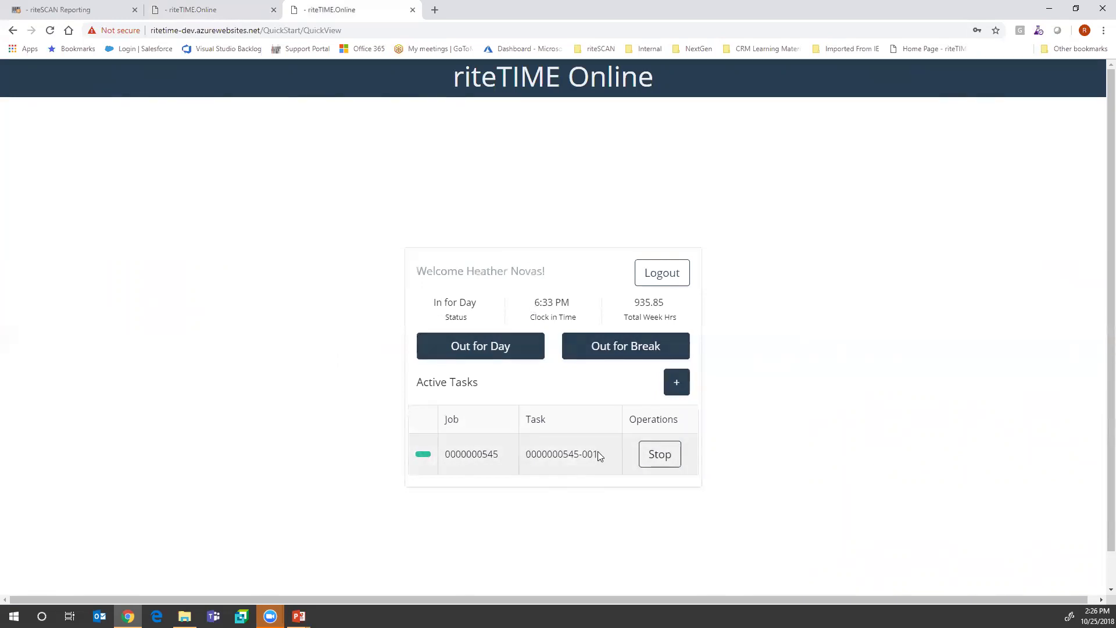
{"action": "left_click", "coordinate": [668, 282]}
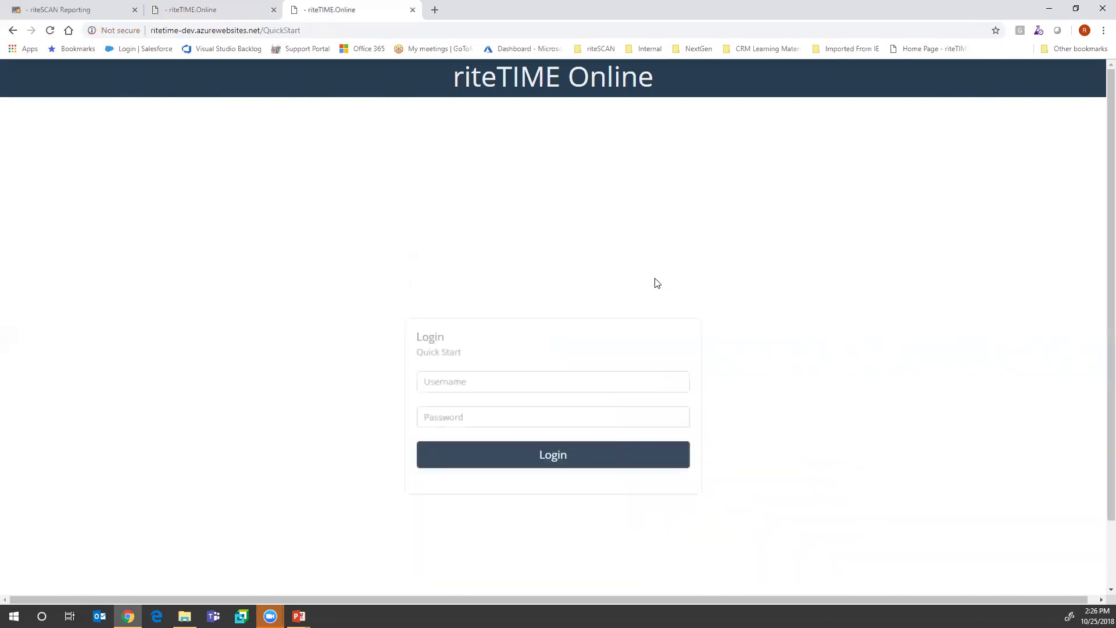